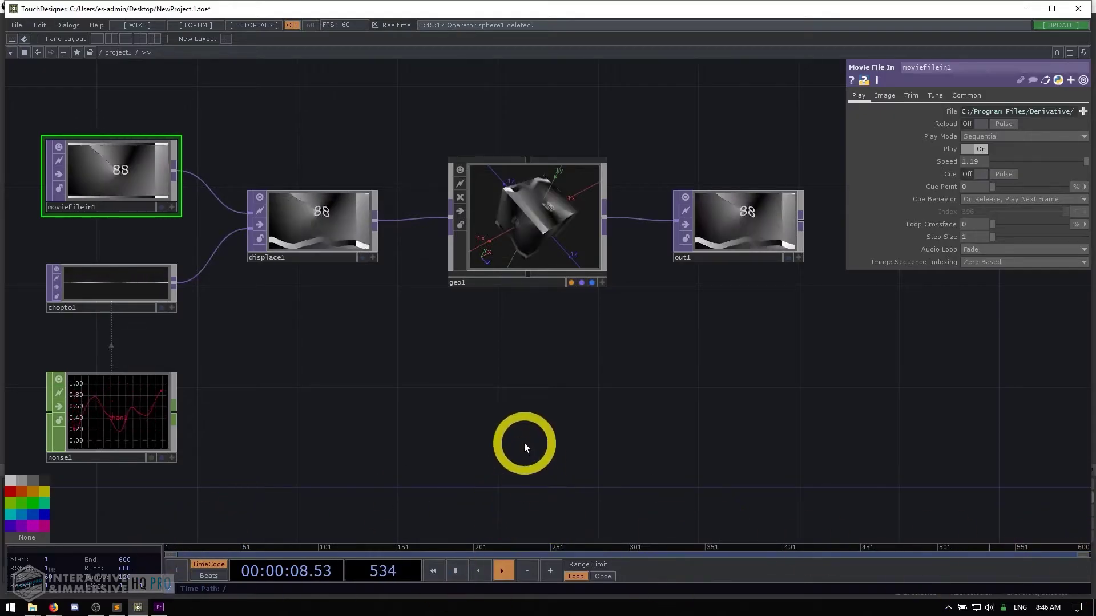
Pause and resume the timeline playback twice, leaving it playing
left_click(457, 570)
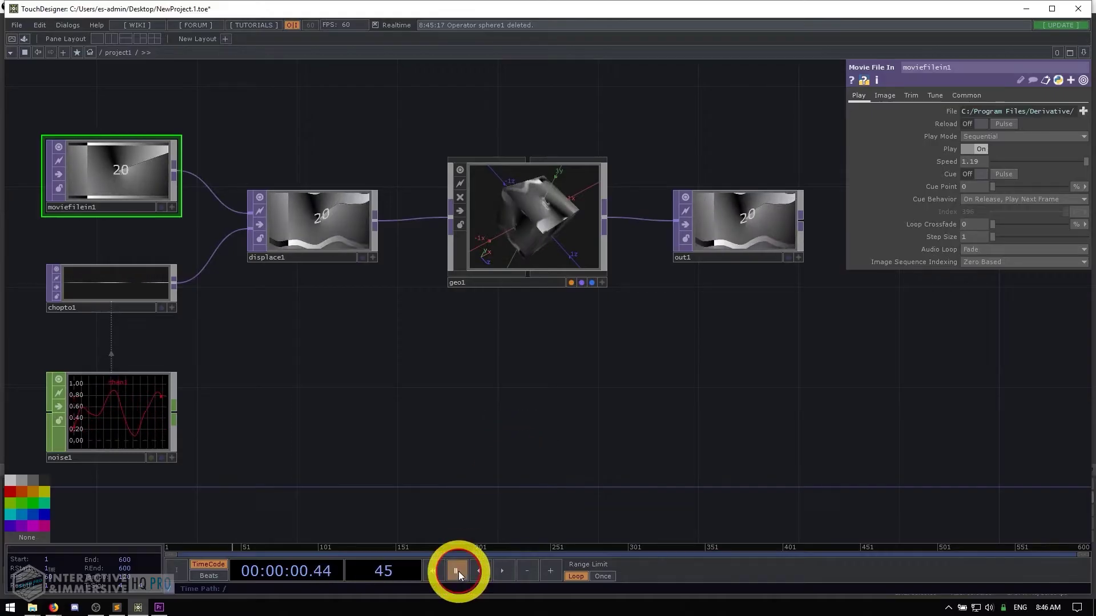
left_click(501, 571)
left_click(455, 571)
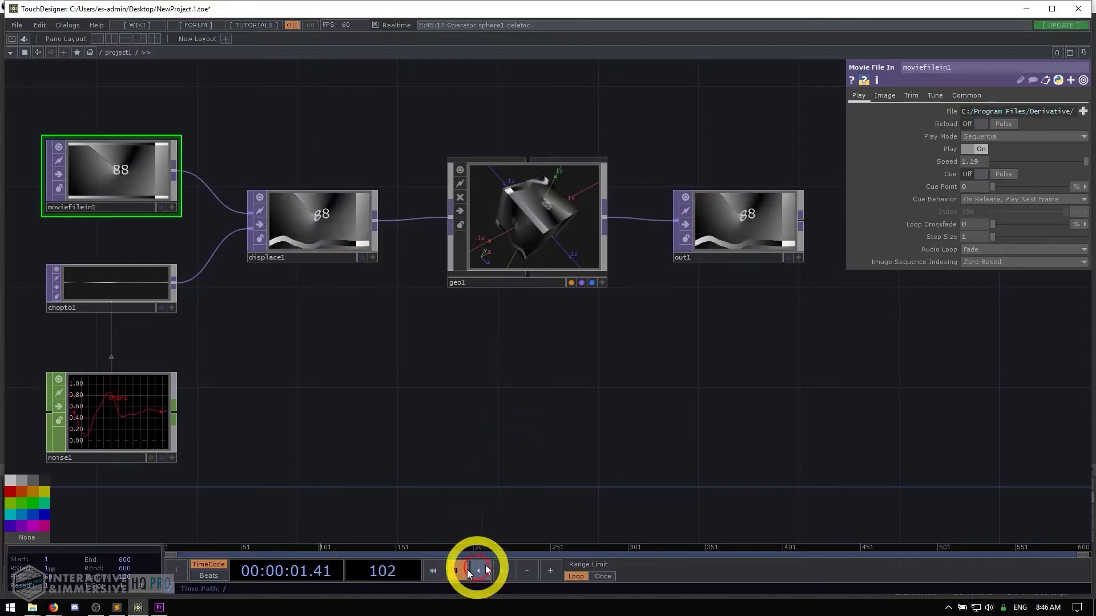
left_click_drag(430, 406, 516, 439)
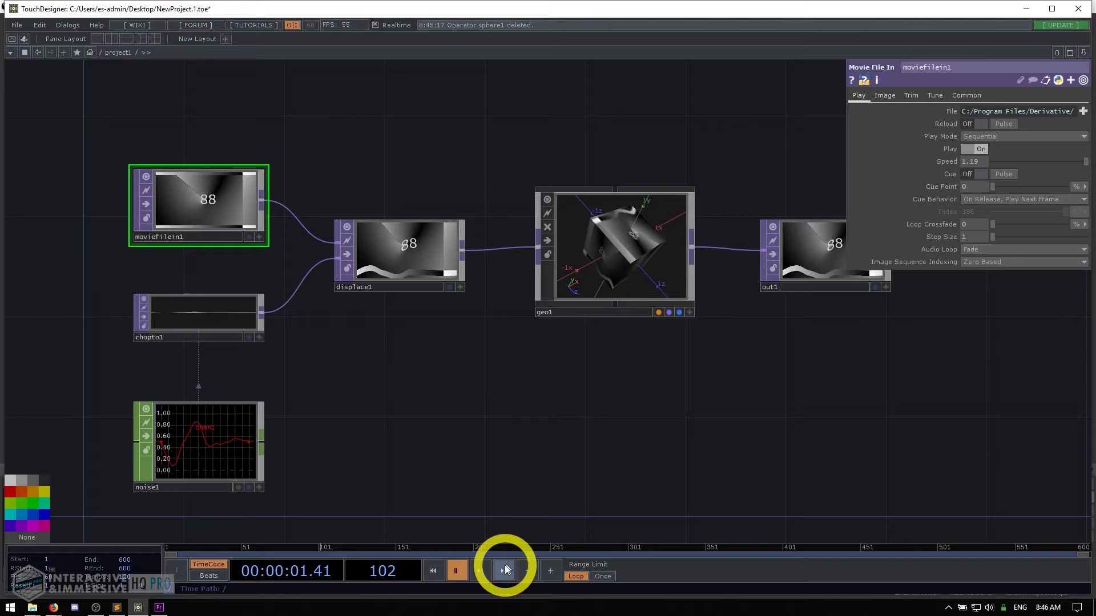
left_click(501, 571)
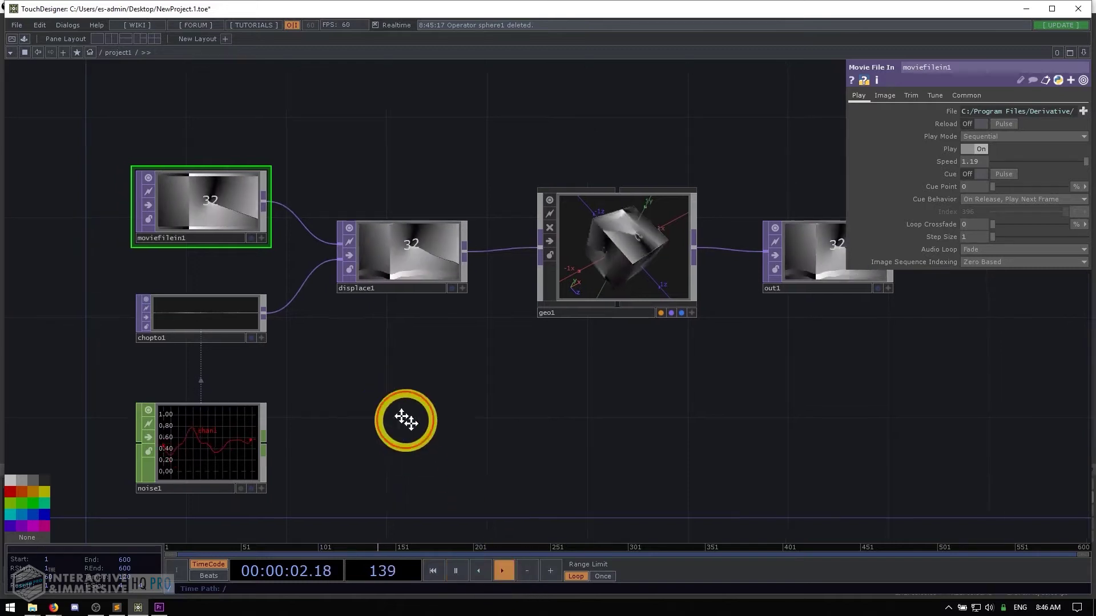
left_click_drag(411, 421, 399, 457)
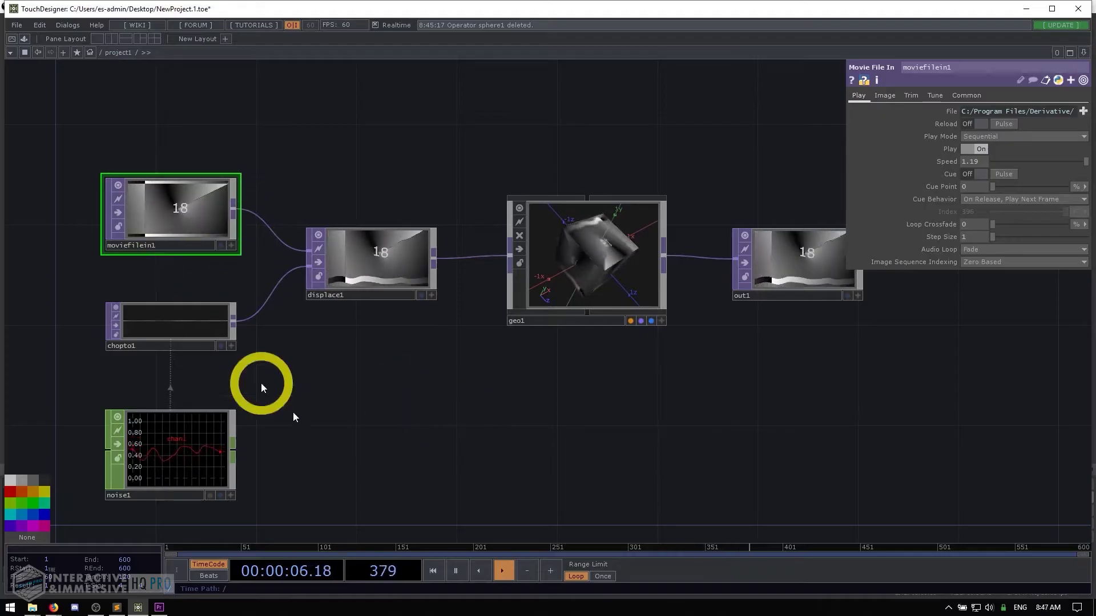
Pause the timeline, step forward frame by frame to frame 460, and resume playback
left_click(457, 571)
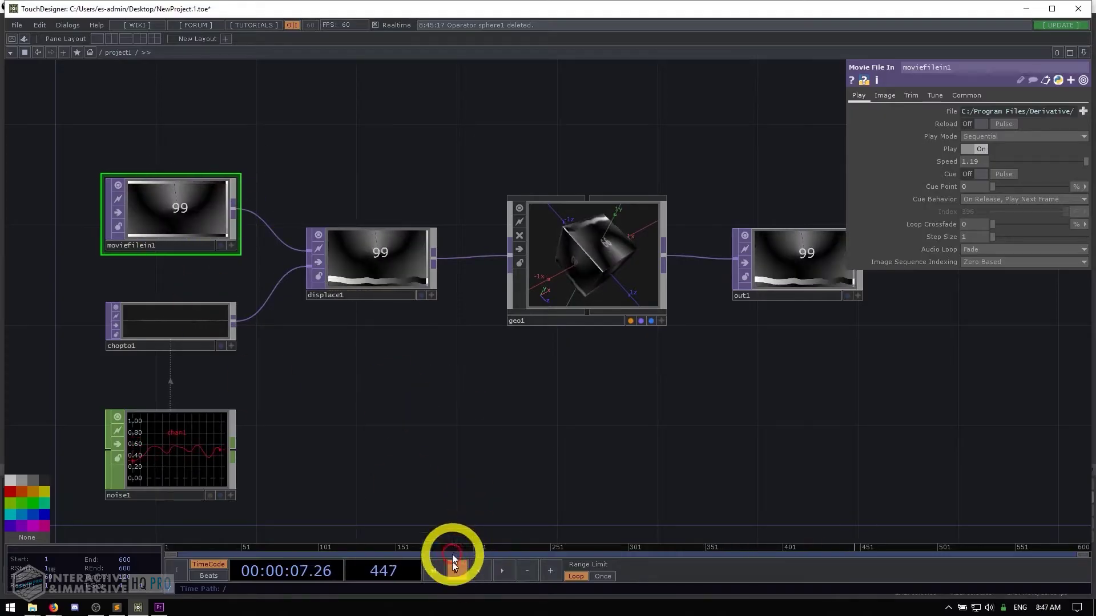
left_click(553, 571)
left_click(553, 571)
left_click(553, 571)
left_click(553, 571)
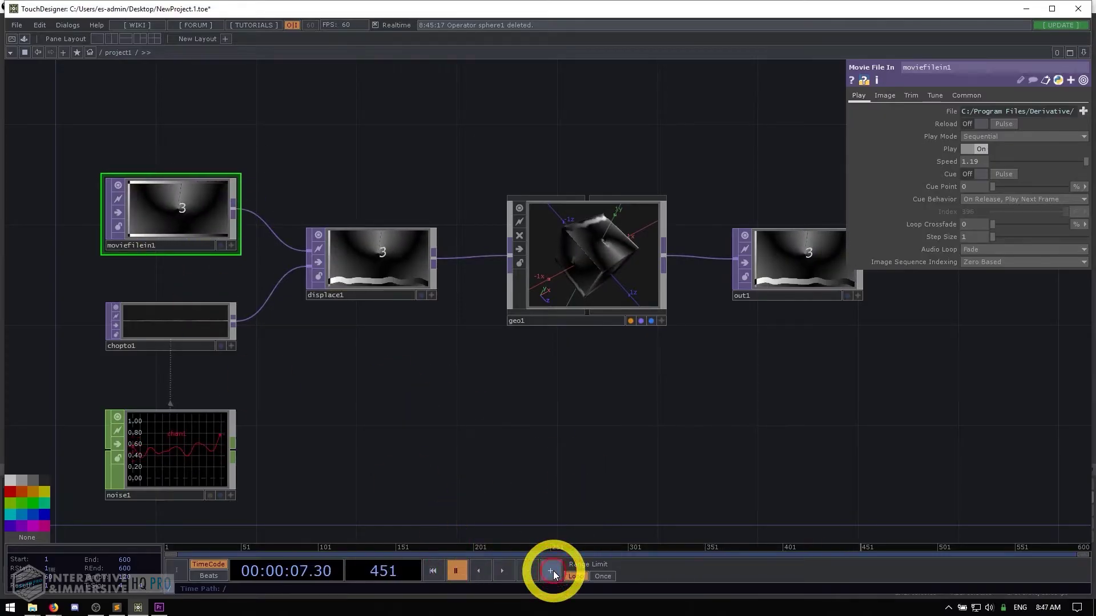
left_click(553, 571)
left_click(553, 571)
left_click(553, 571)
left_click(553, 571)
left_click(553, 571)
left_click(553, 571)
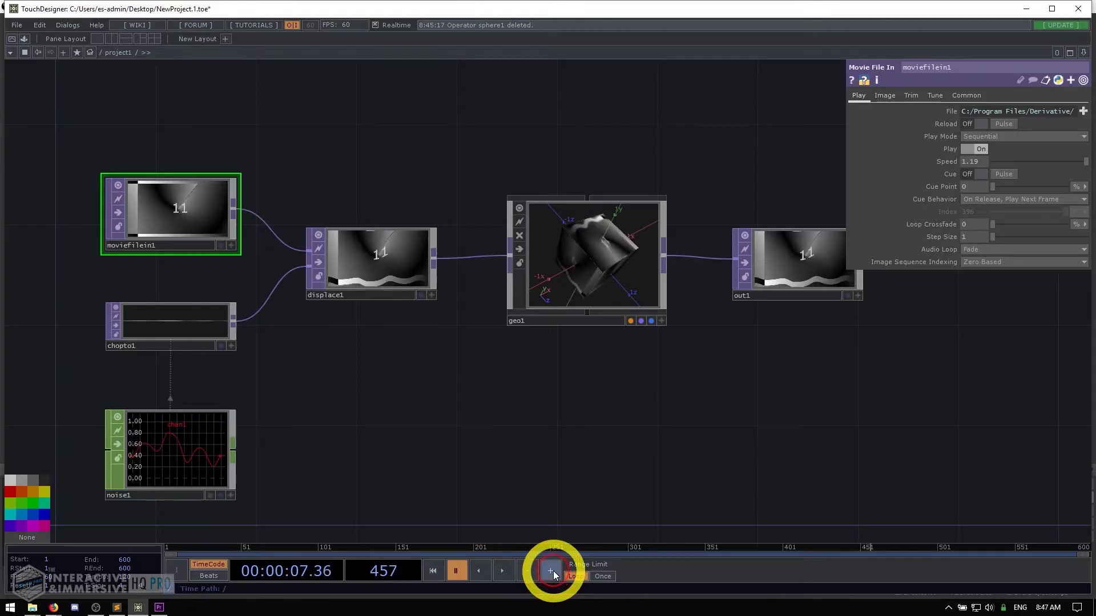
left_click(553, 571)
left_click(553, 571)
left_click(553, 571)
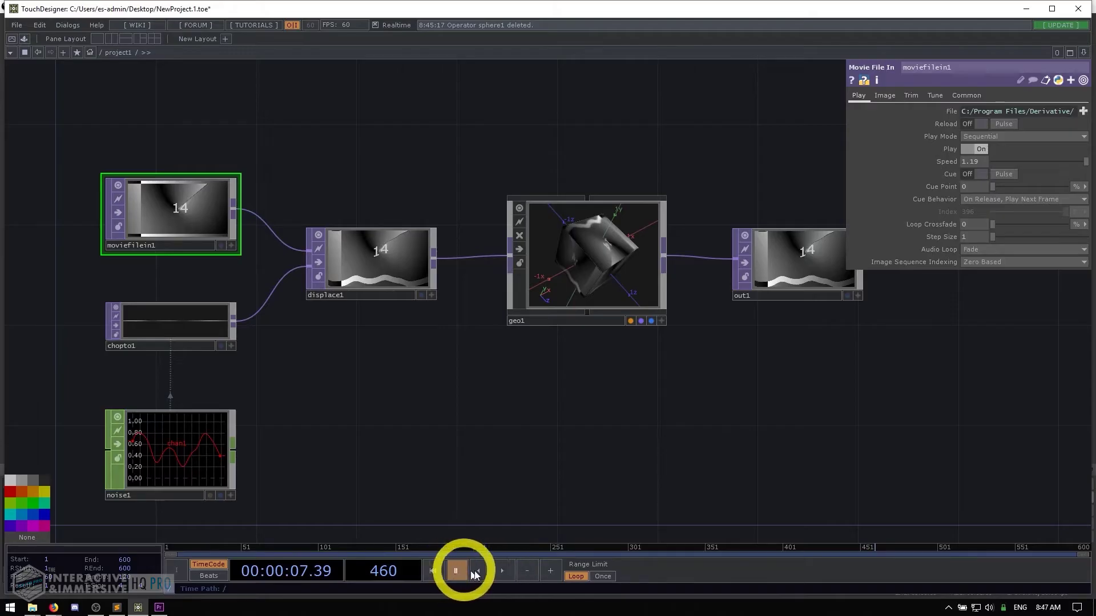
left_click(502, 571)
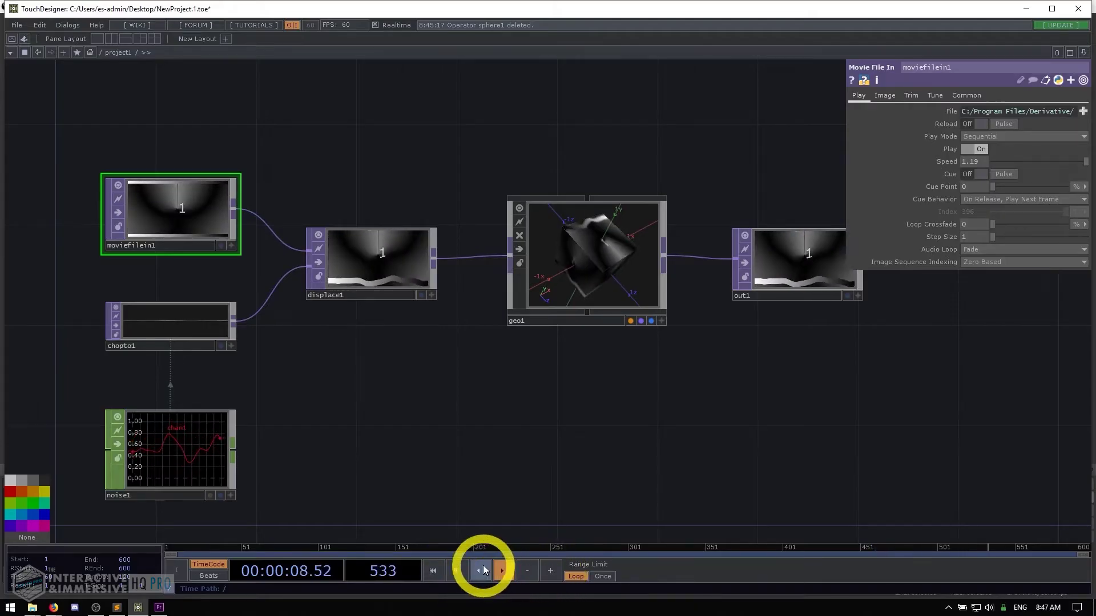
Pause the timeline near its start, step backward one frame at a time, and resume playback
left_click(462, 571)
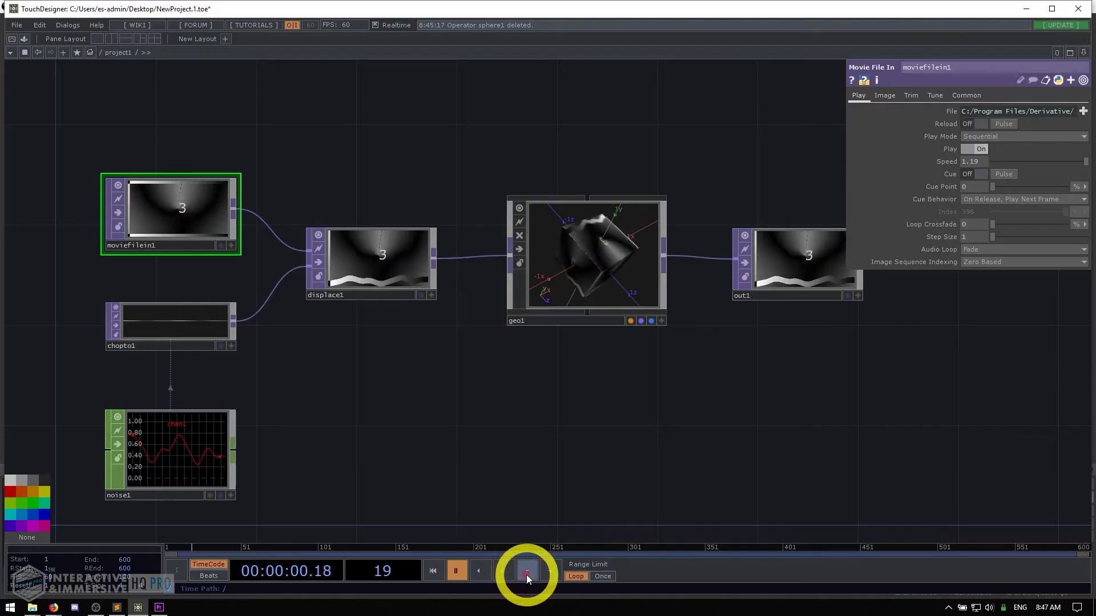
left_click(526, 572)
left_click(526, 572)
left_click(526, 572)
left_click(527, 572)
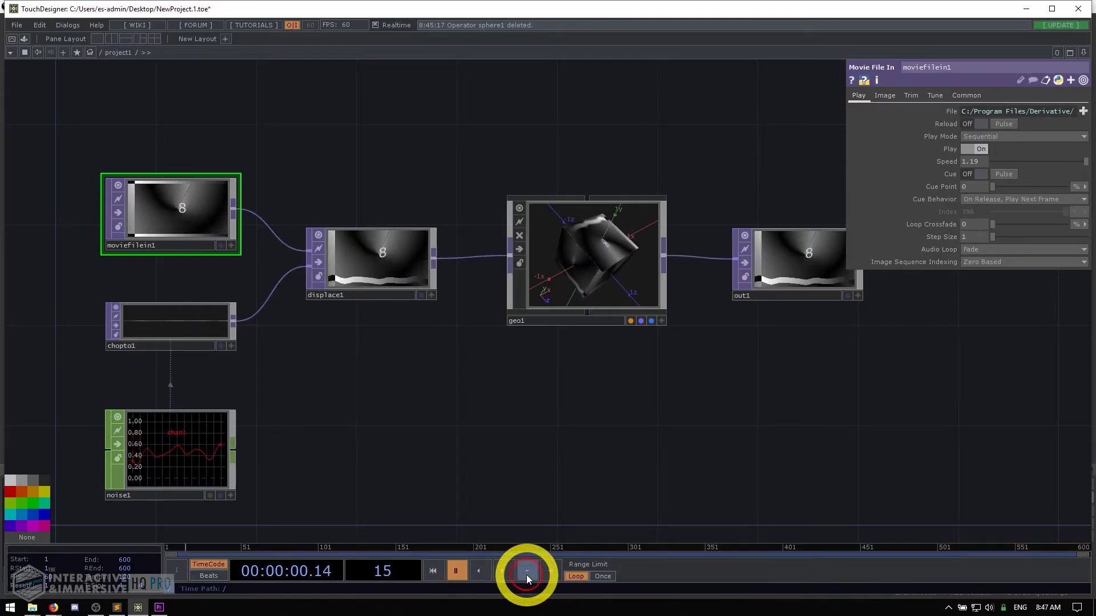
left_click(526, 574)
left_click(527, 574)
left_click(526, 574)
left_click(526, 574)
left_click(527, 574)
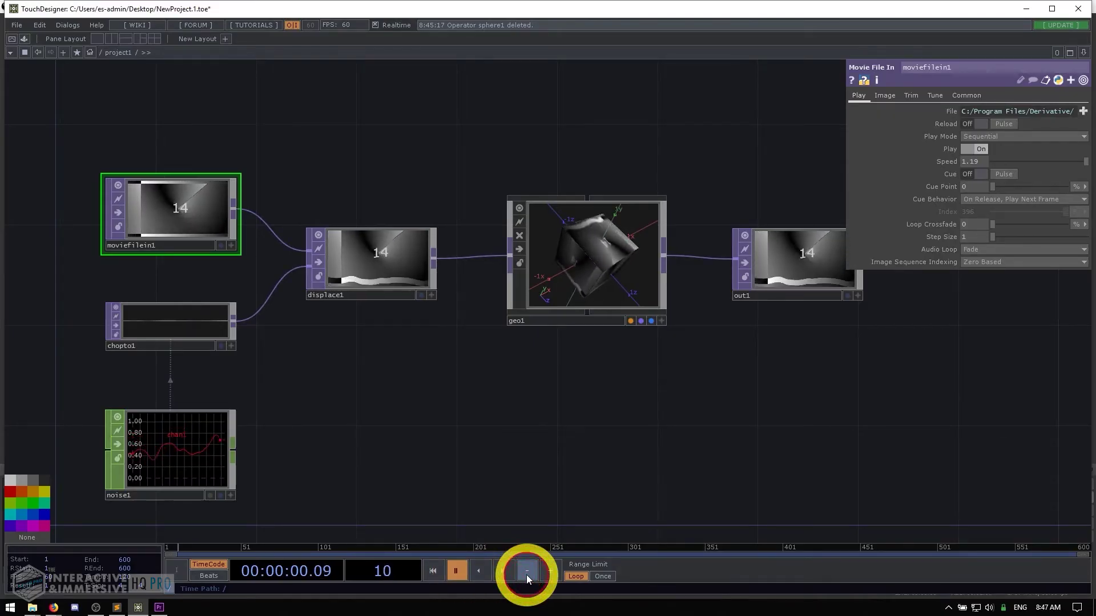
left_click(527, 575)
left_click(526, 575)
left_click(526, 574)
left_click(526, 575)
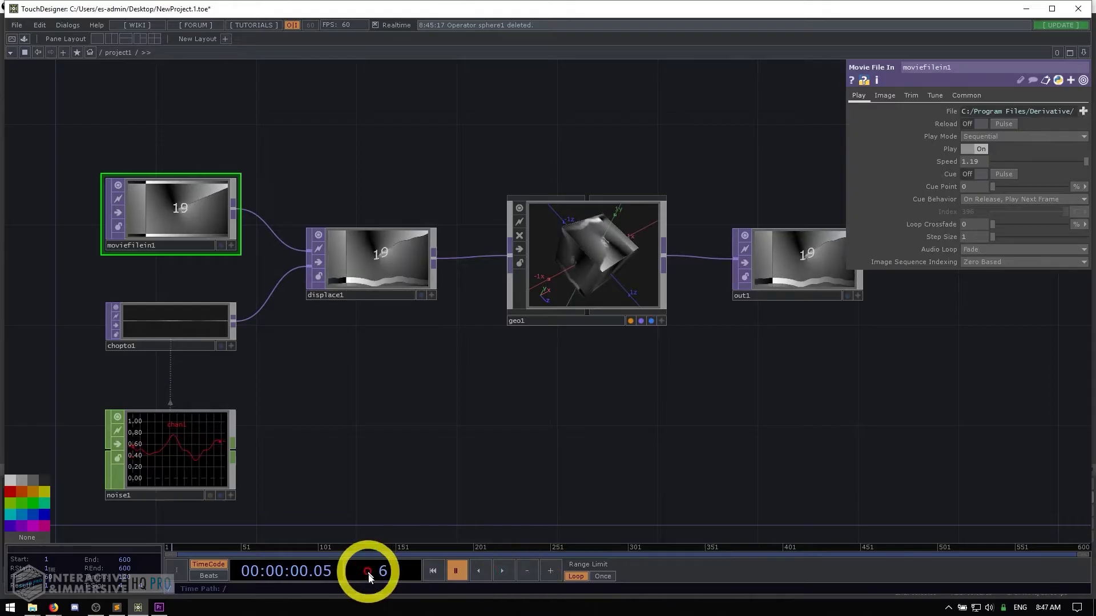
left_click(504, 571)
left_click(526, 571)
left_click(526, 571)
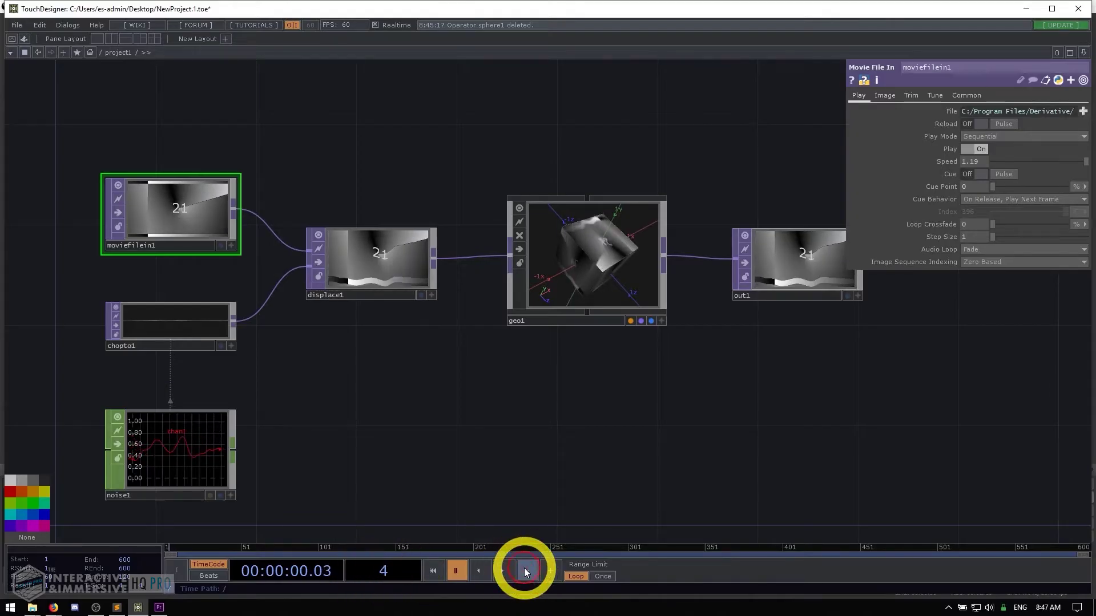
left_click(526, 571)
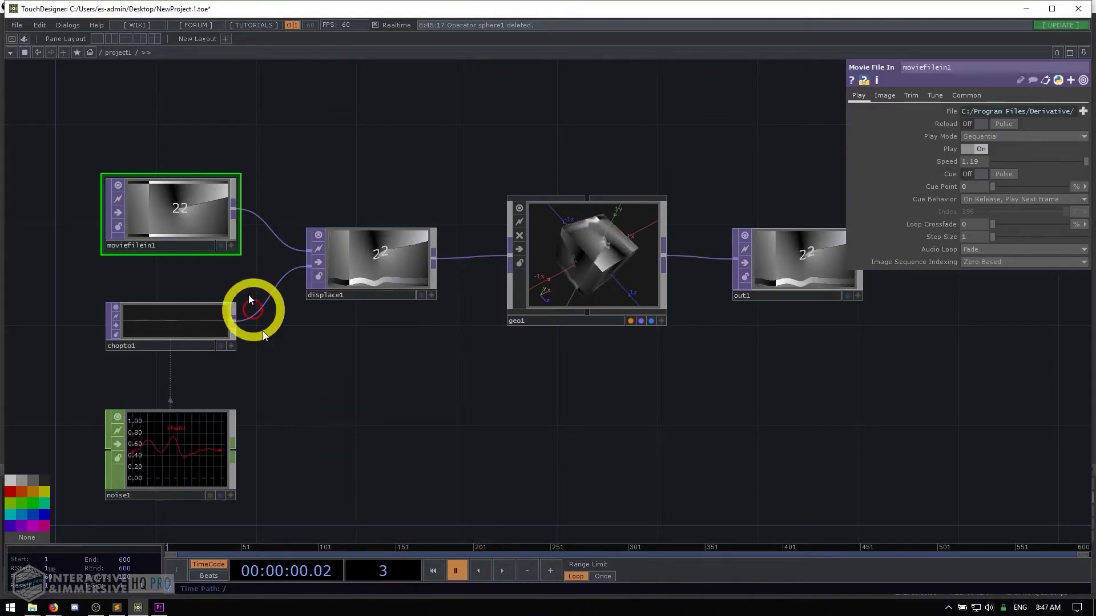
left_click(535, 564)
left_click(535, 563)
left_click(533, 564)
left_click(501, 568)
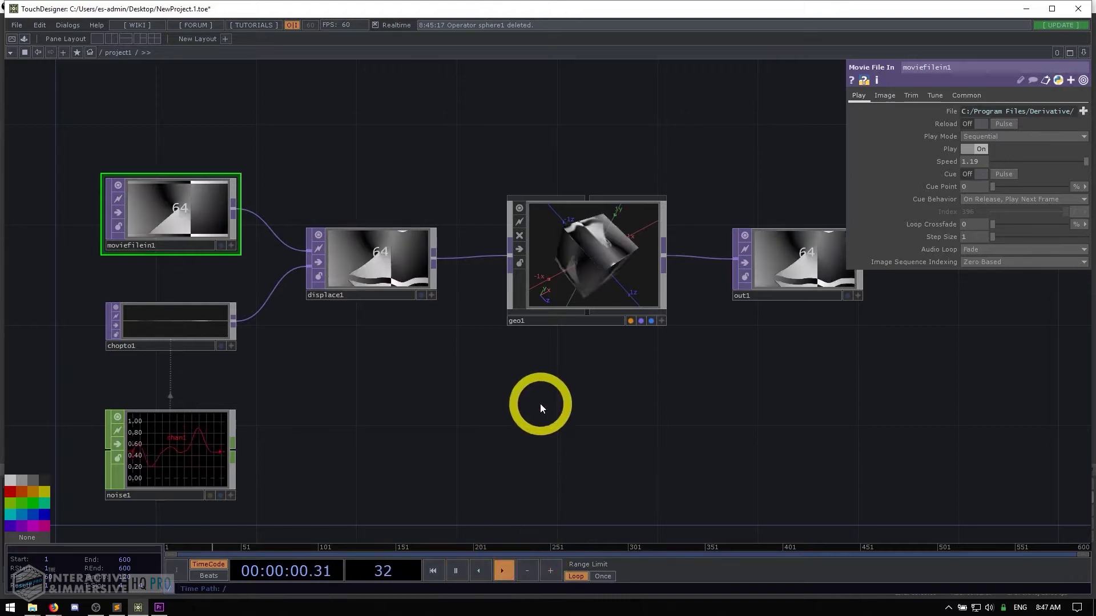
Show the operator parameters and view the network inside geo1, returning to project1
left_click_drag(540, 403, 501, 369)
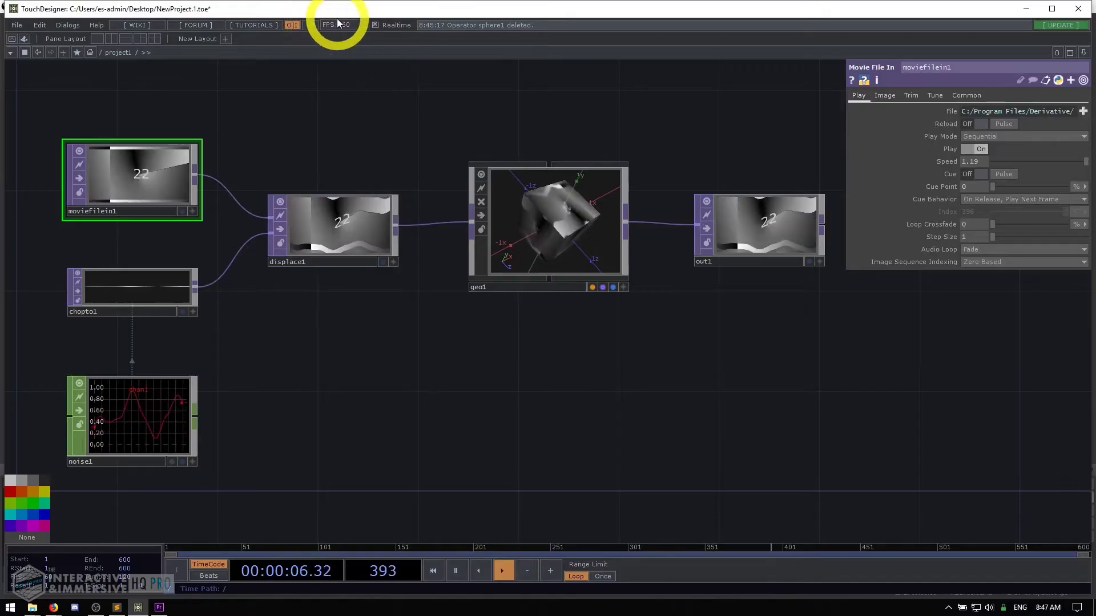
scroll(337, 257, "down", 8)
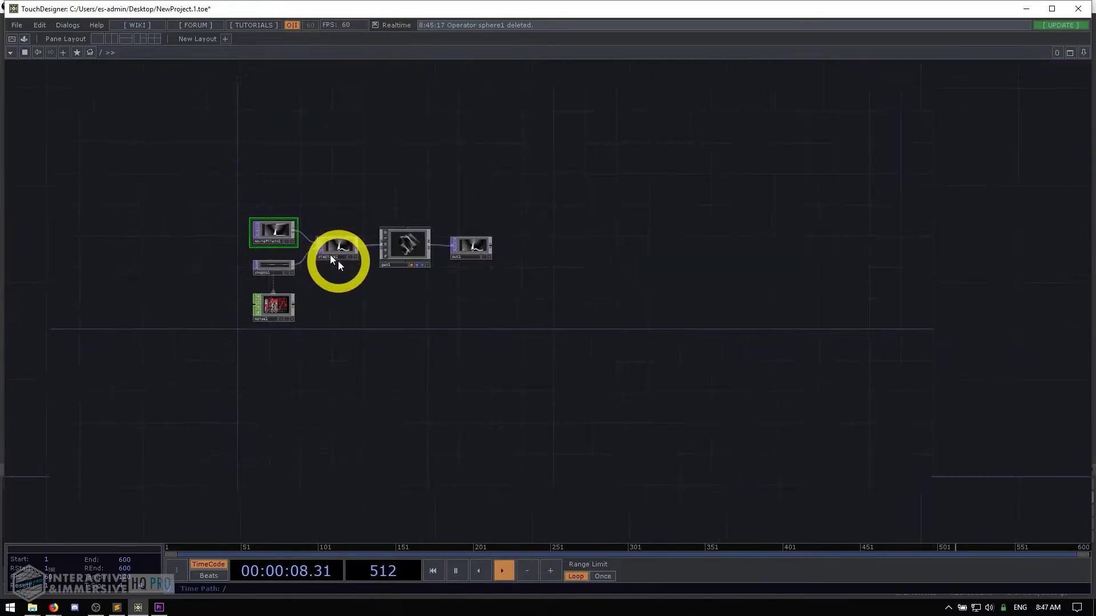
scroll(330, 255, "up", 8)
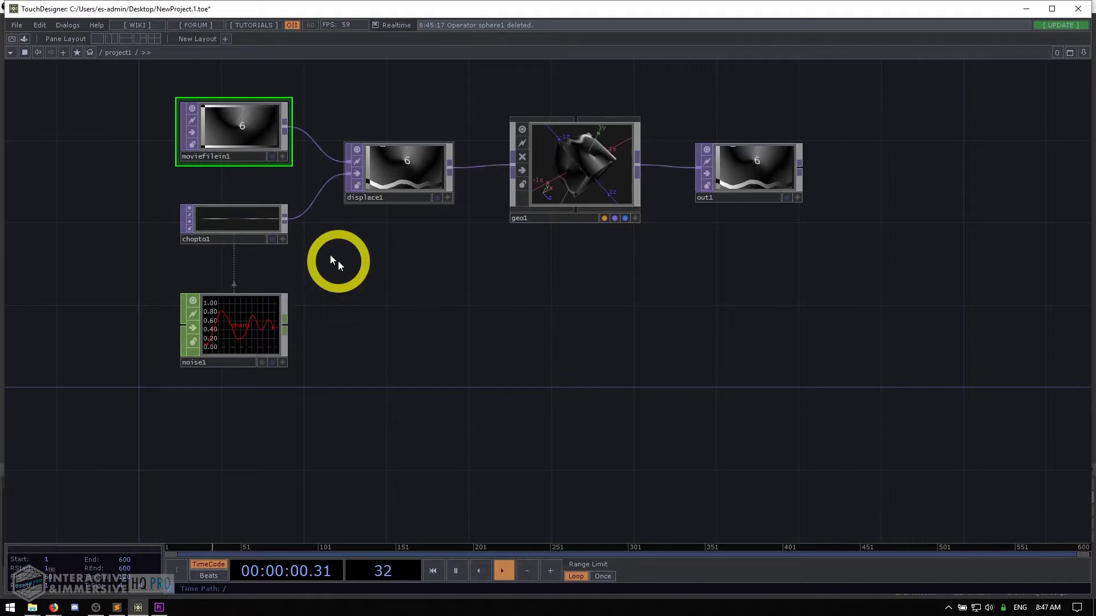
key("p")
left_click(505, 243)
scroll(506, 243, "up", 8)
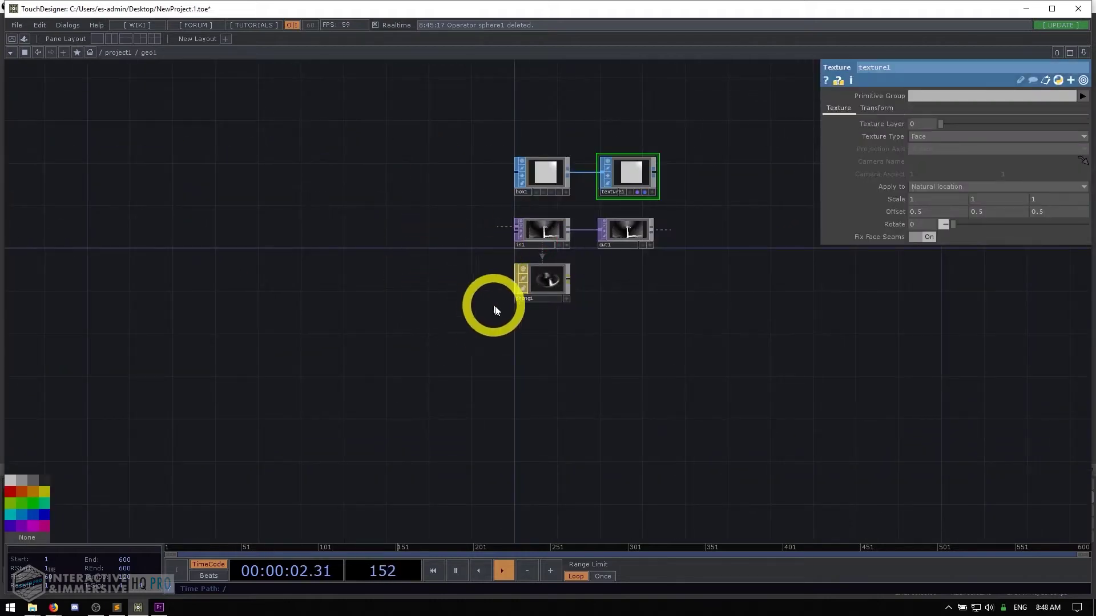
scroll(495, 310, "down", 8)
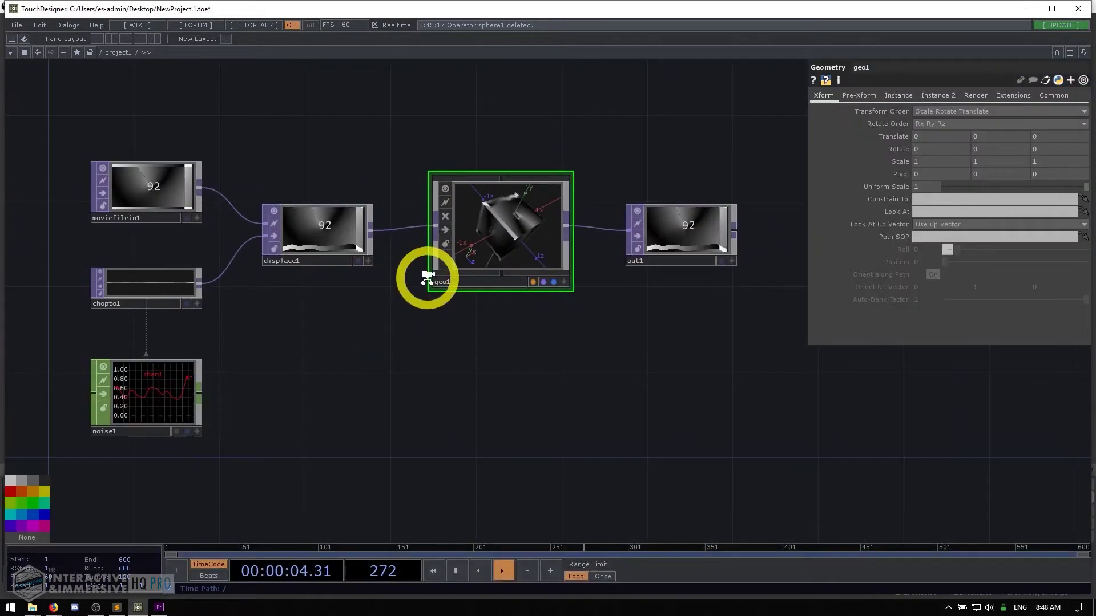
scroll(427, 278, "up", 1)
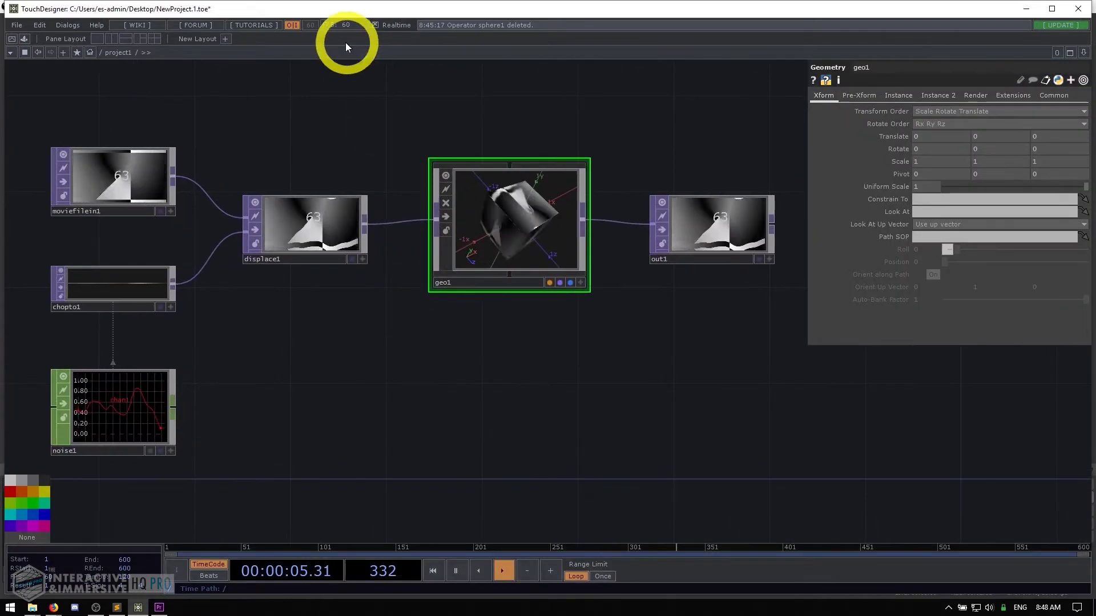
Set the project's timeline frame rate to 30 FPS
left_click(48, 577)
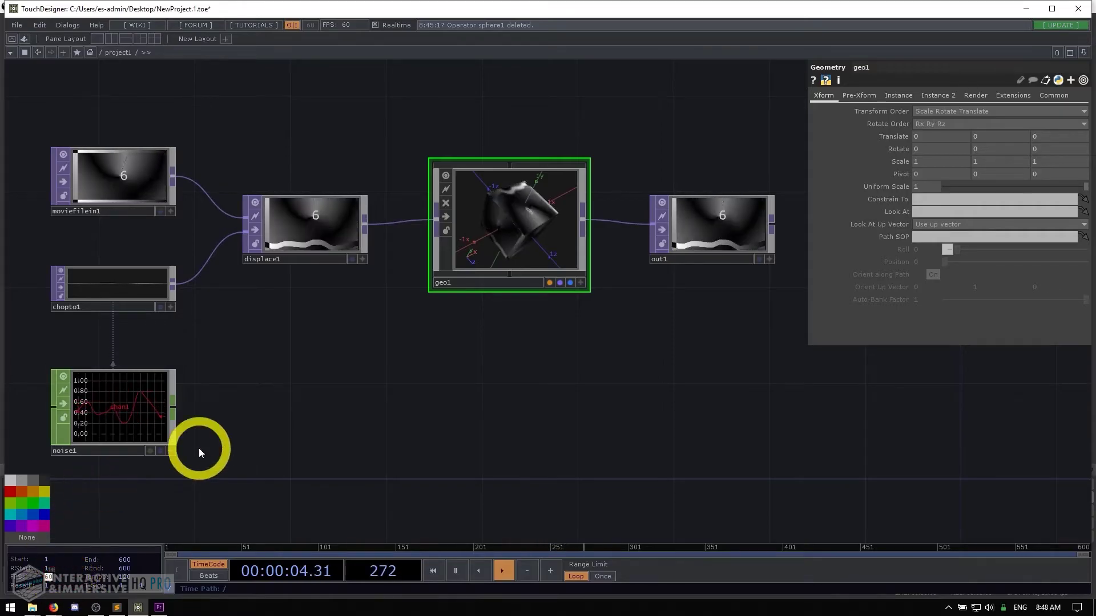
type("30")
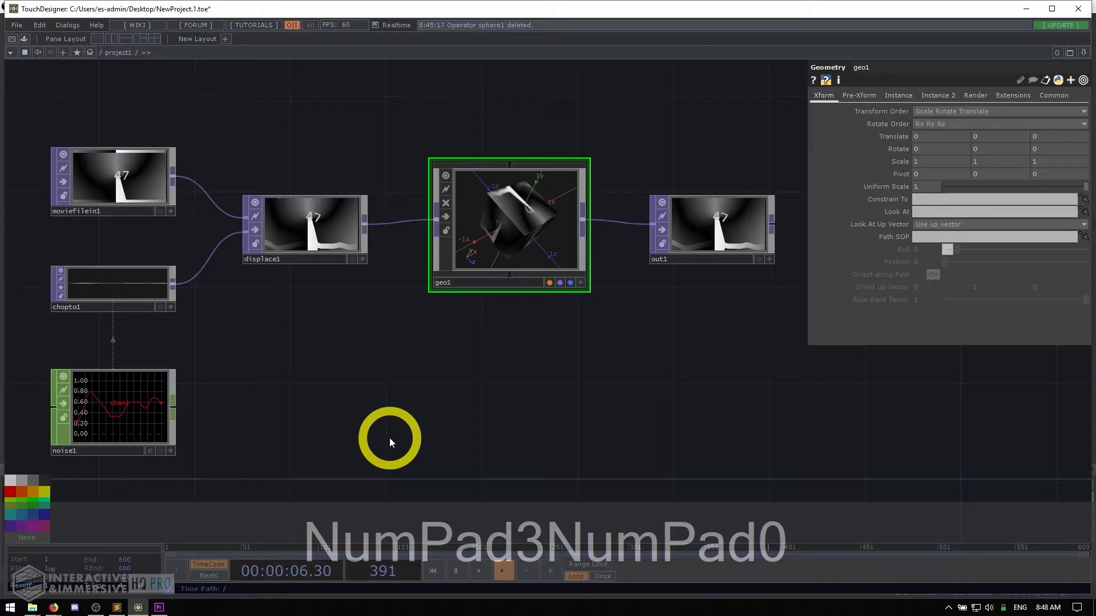
key("Return")
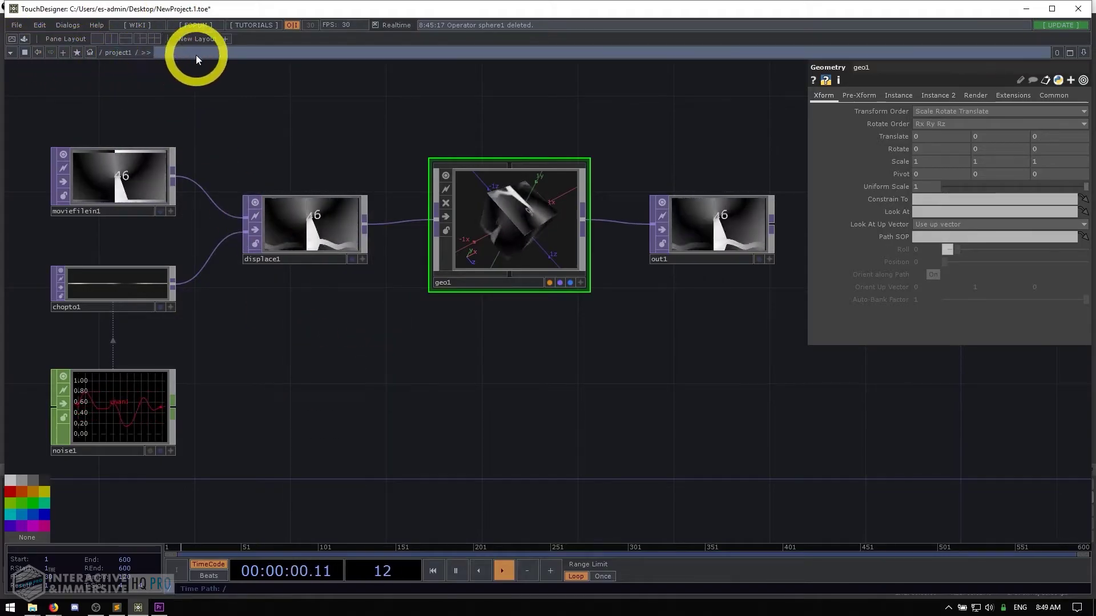
Visit the root, perform, project1 and geo1 networks through the network path, ending back in project1
left_click(137, 54)
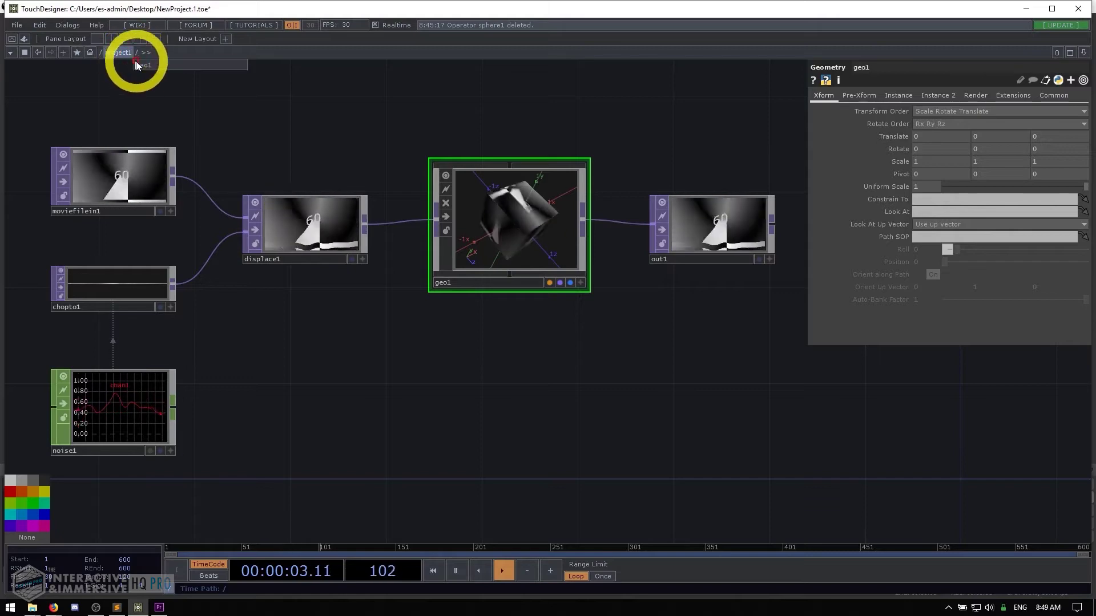
left_click(99, 52)
left_click(98, 51)
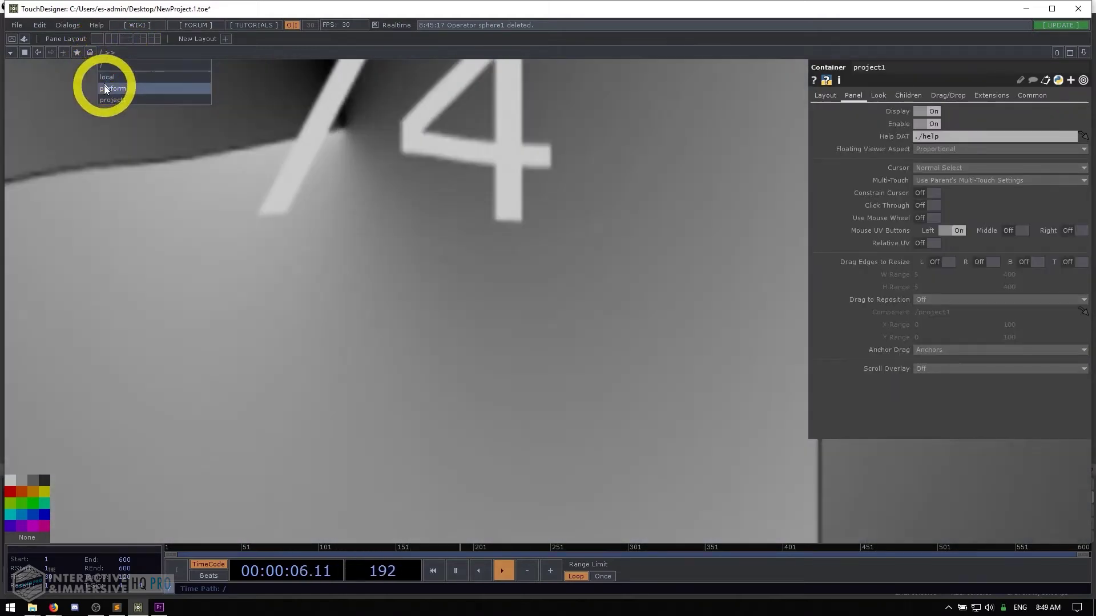
left_click(103, 85)
left_click(101, 54)
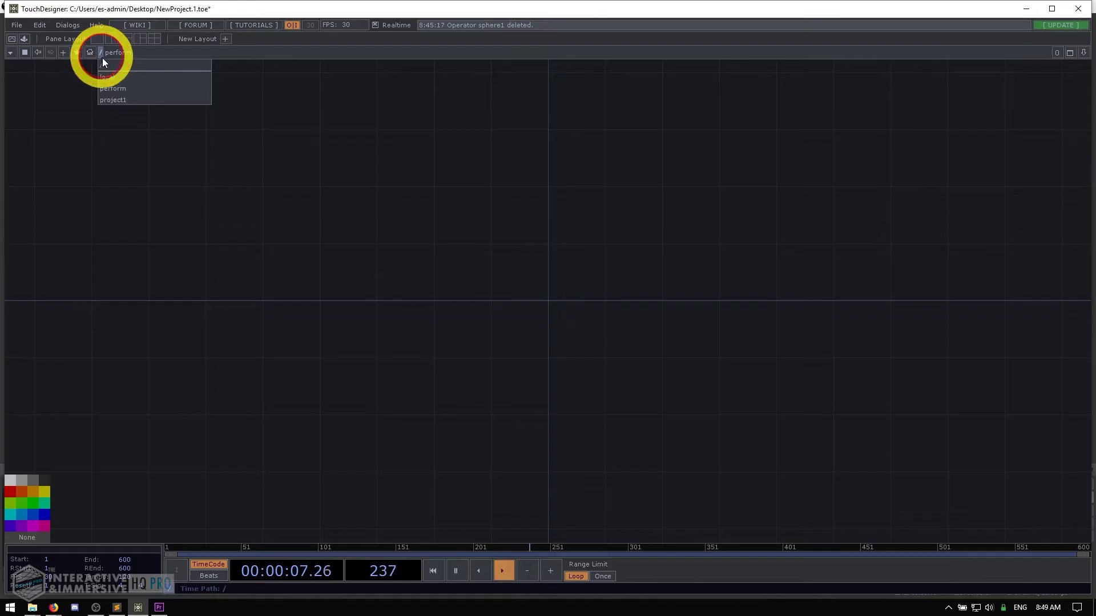
left_click(113, 97)
left_click(136, 53)
left_click(142, 67)
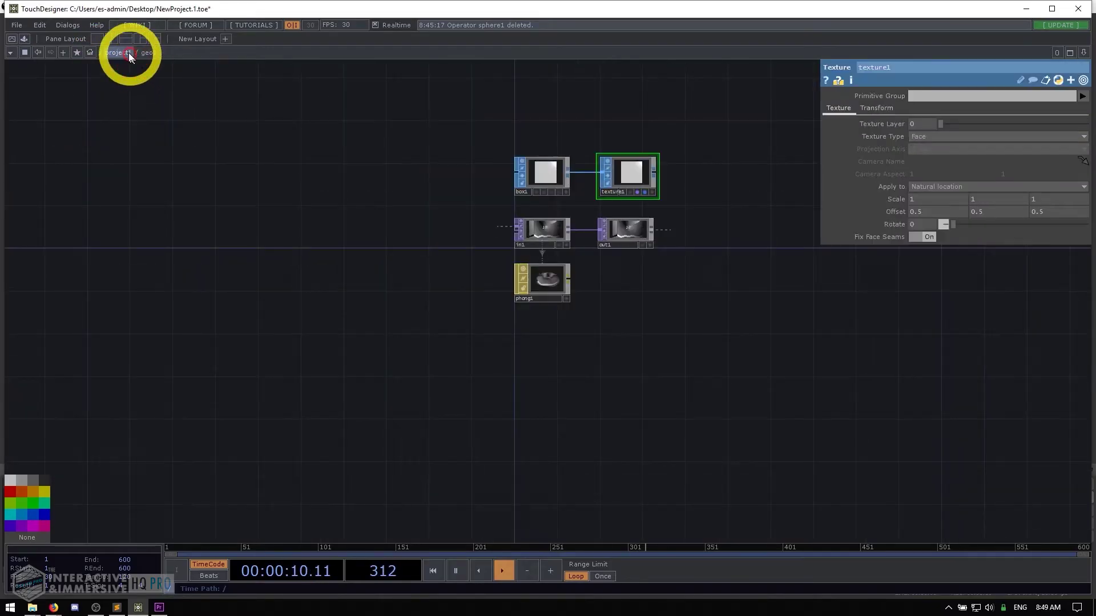
left_click(124, 52)
left_click(144, 53)
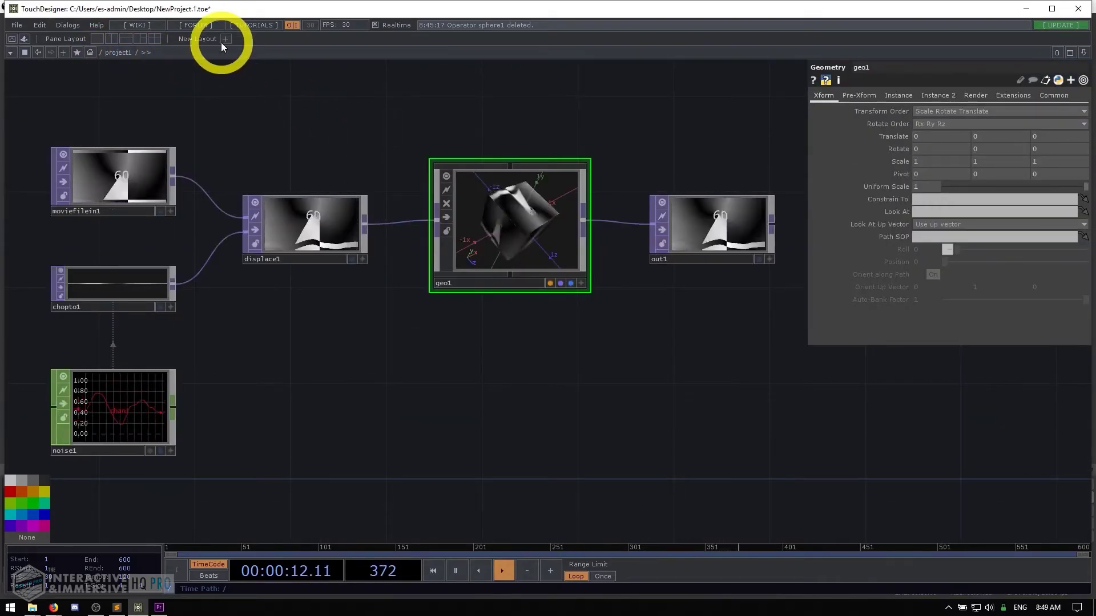
Enter the geo1 component directly from its node and go back up one level
left_click_drag(434, 343, 399, 342)
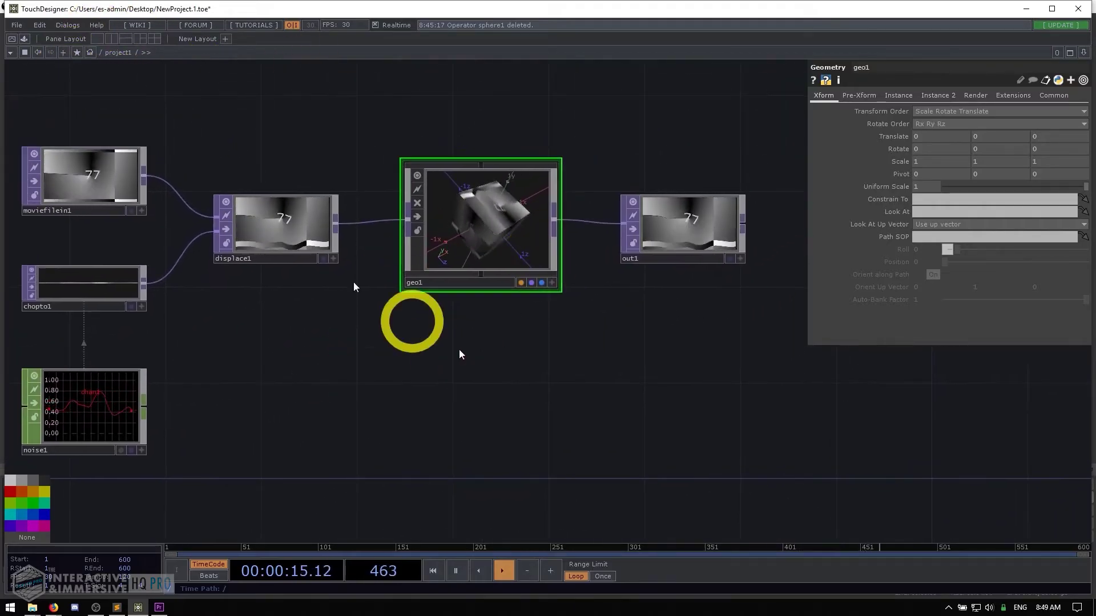
double_click(457, 220)
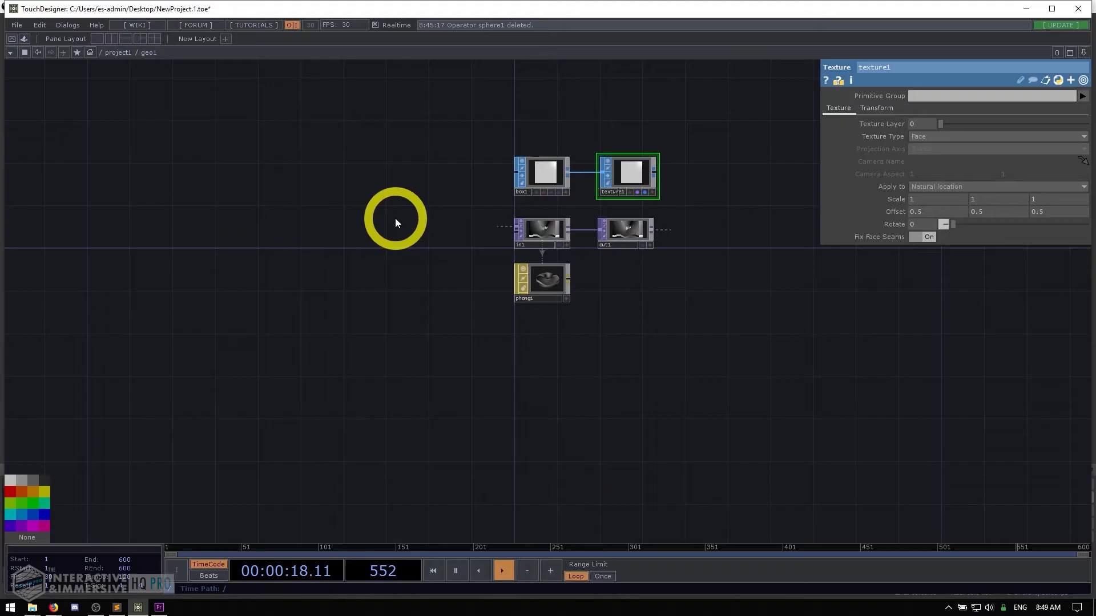
key("u")
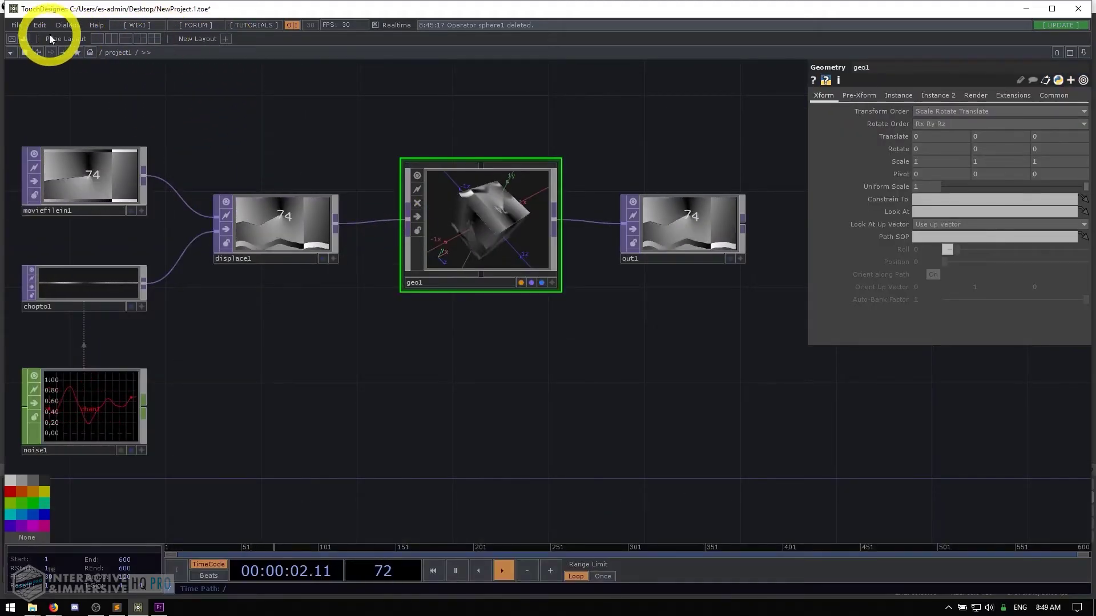
left_click(16, 25)
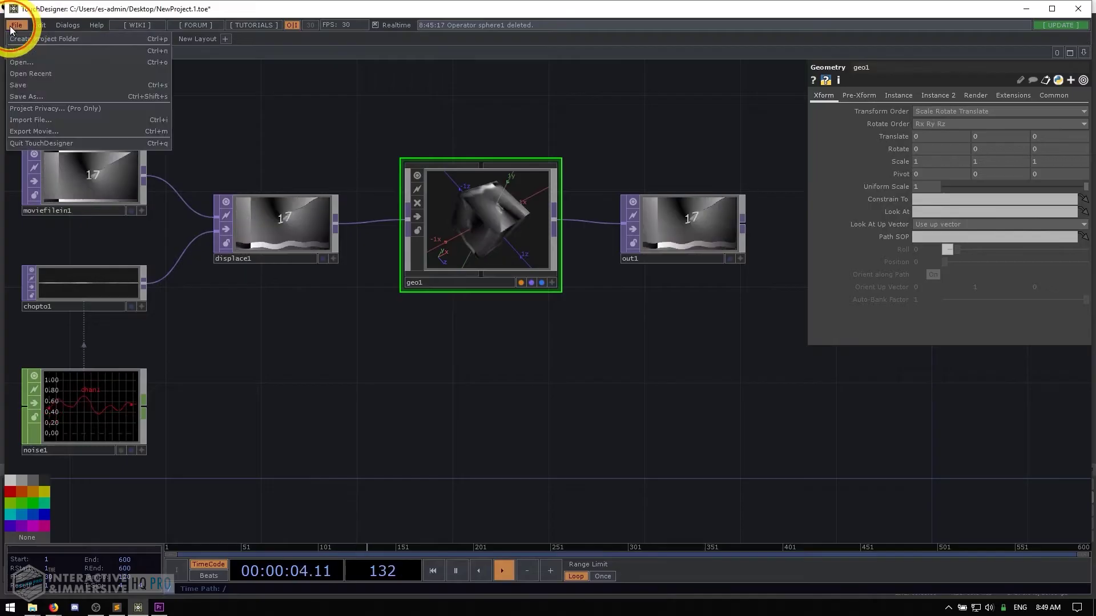
mouse_move(40, 26)
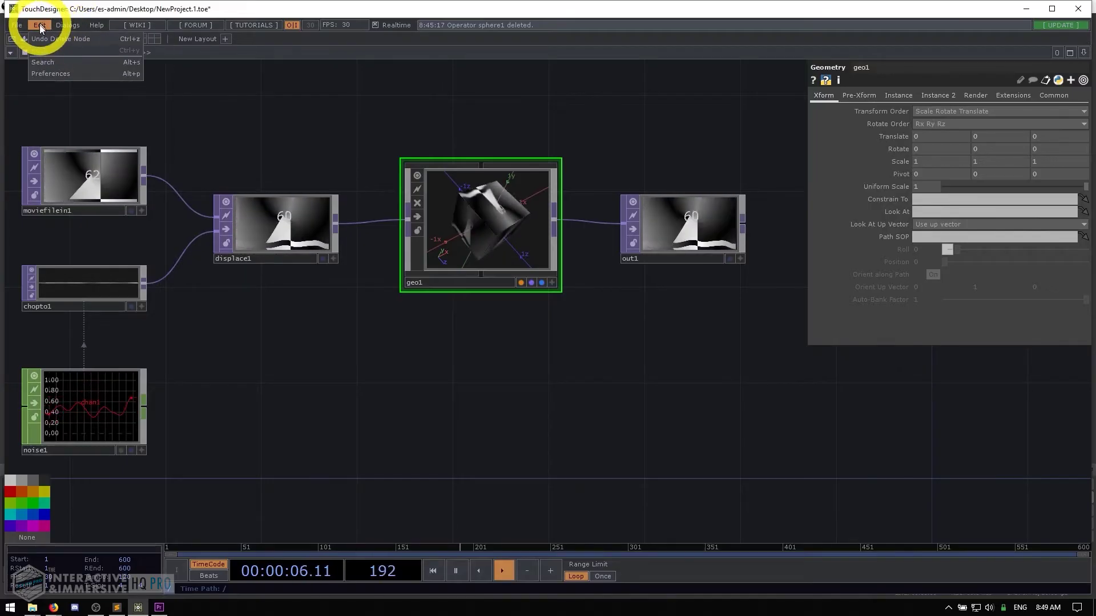
left_click(40, 25)
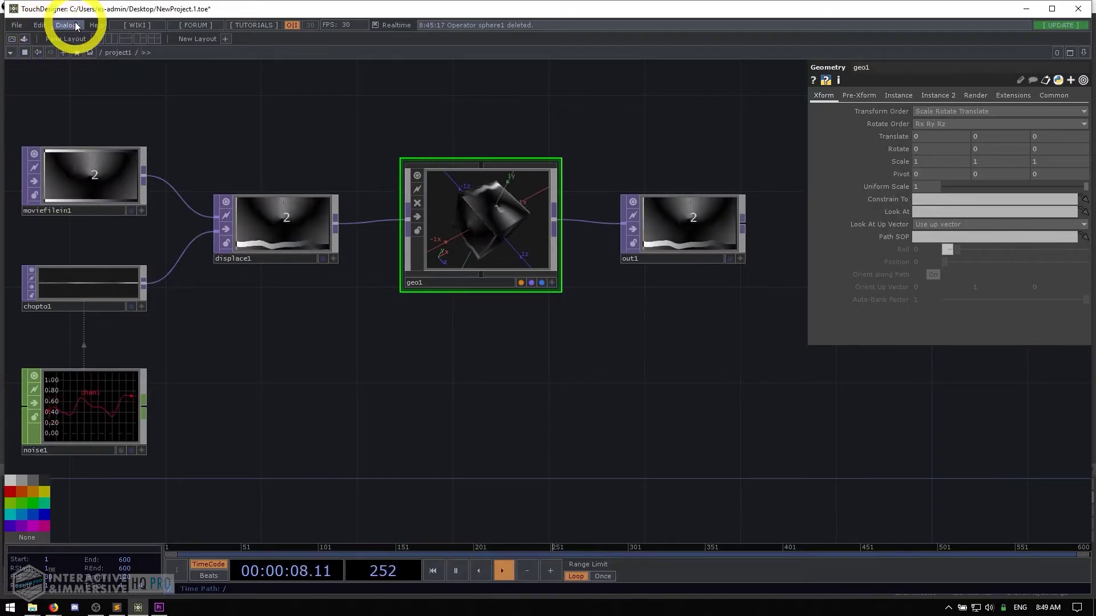
left_click(67, 25)
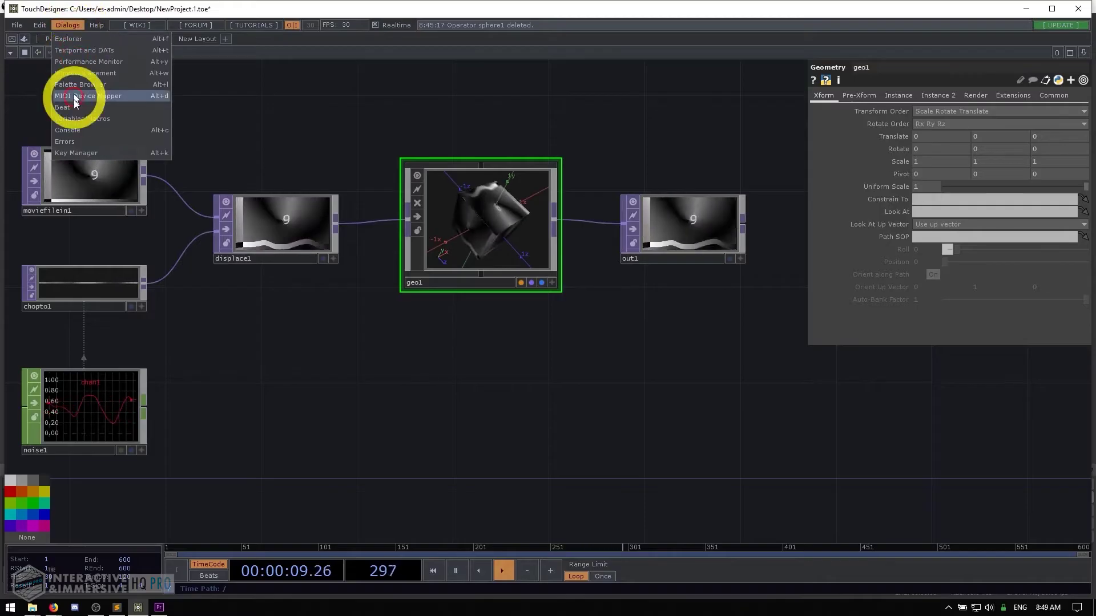
left_click(68, 25)
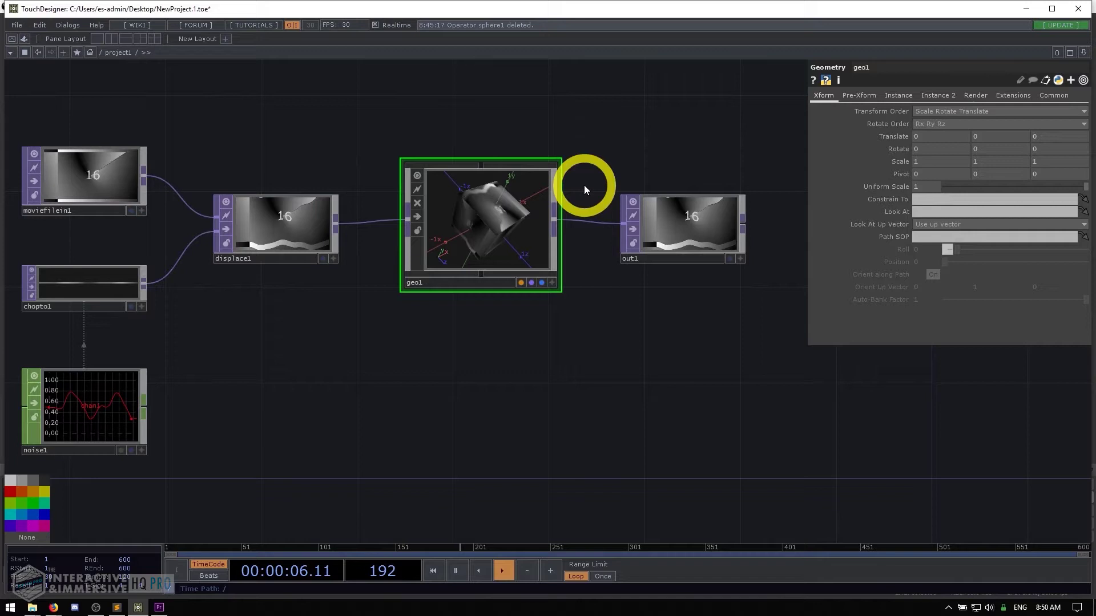
Enter the geo1 component to view its internal network, then return to project1
left_click_drag(390, 307, 420, 306)
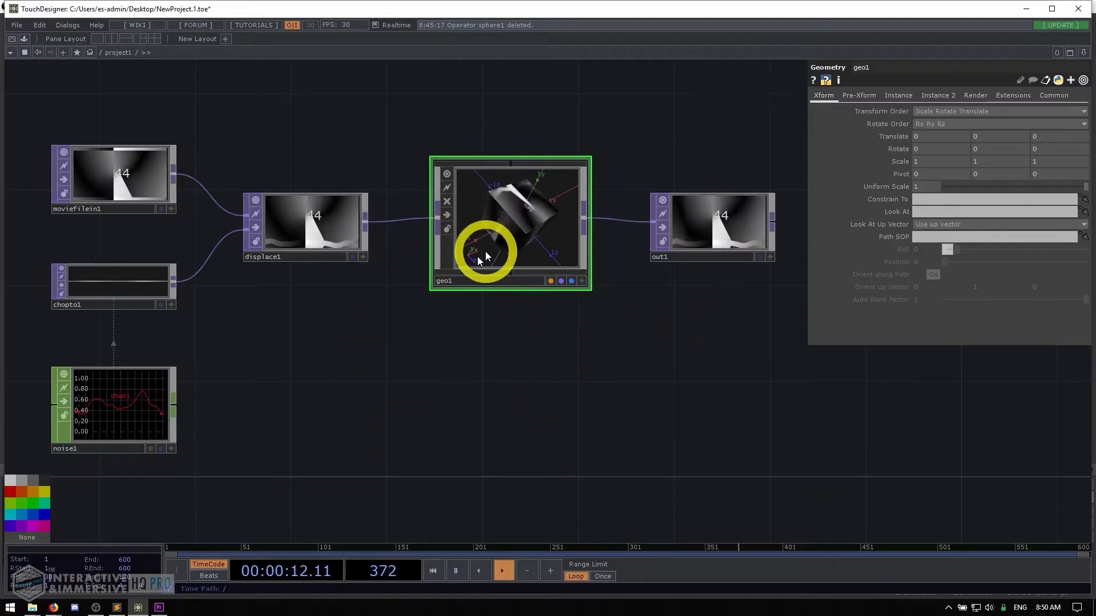
key("i")
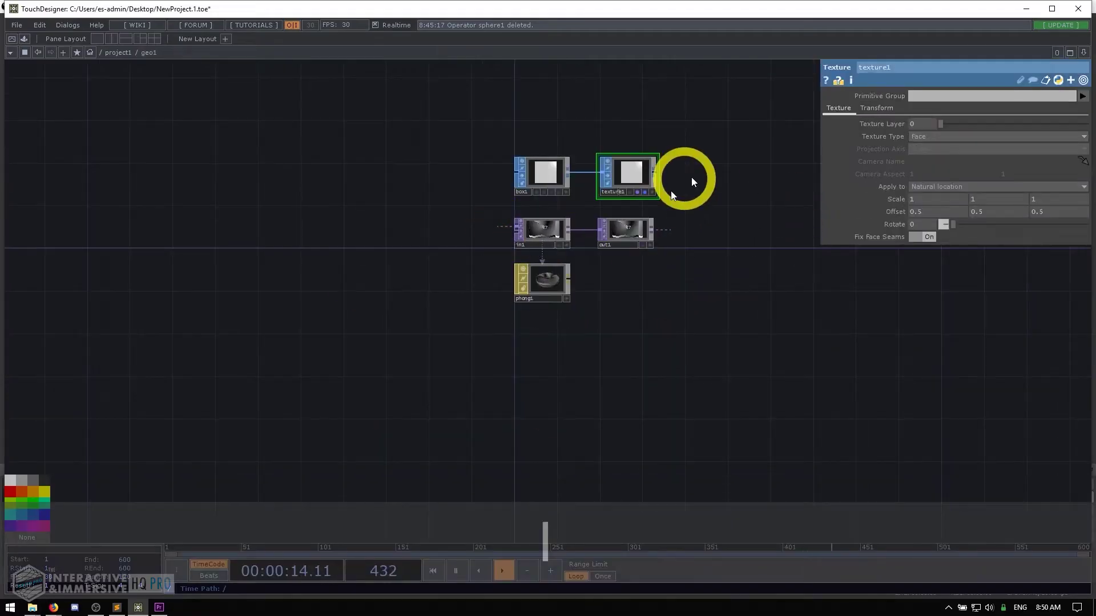
scroll(594, 220, "up", 5)
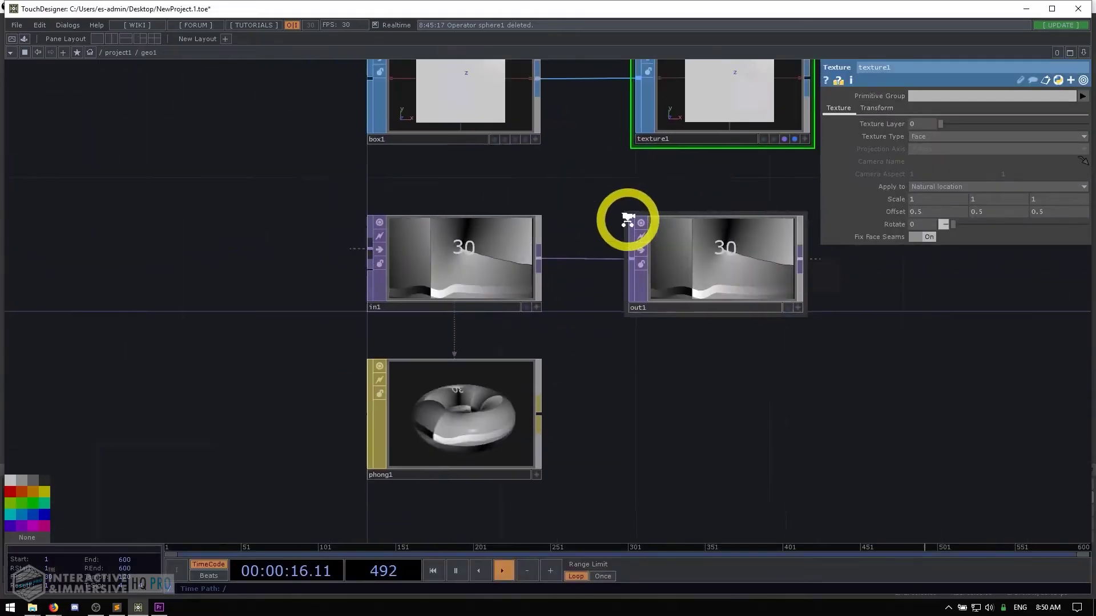
scroll(631, 221, "down", 3)
left_click(148, 53)
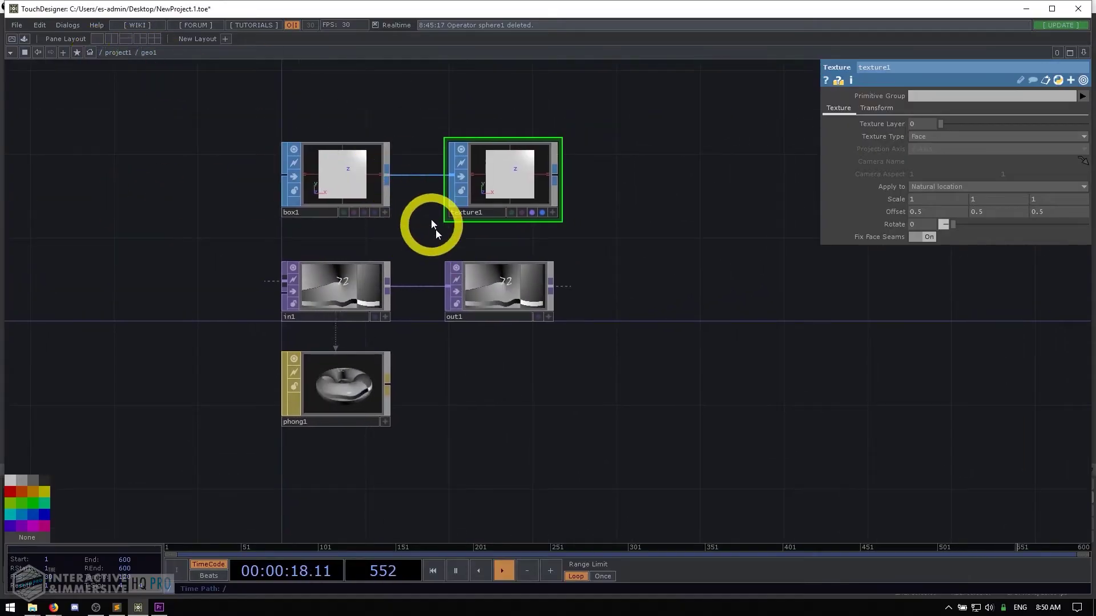
key("u")
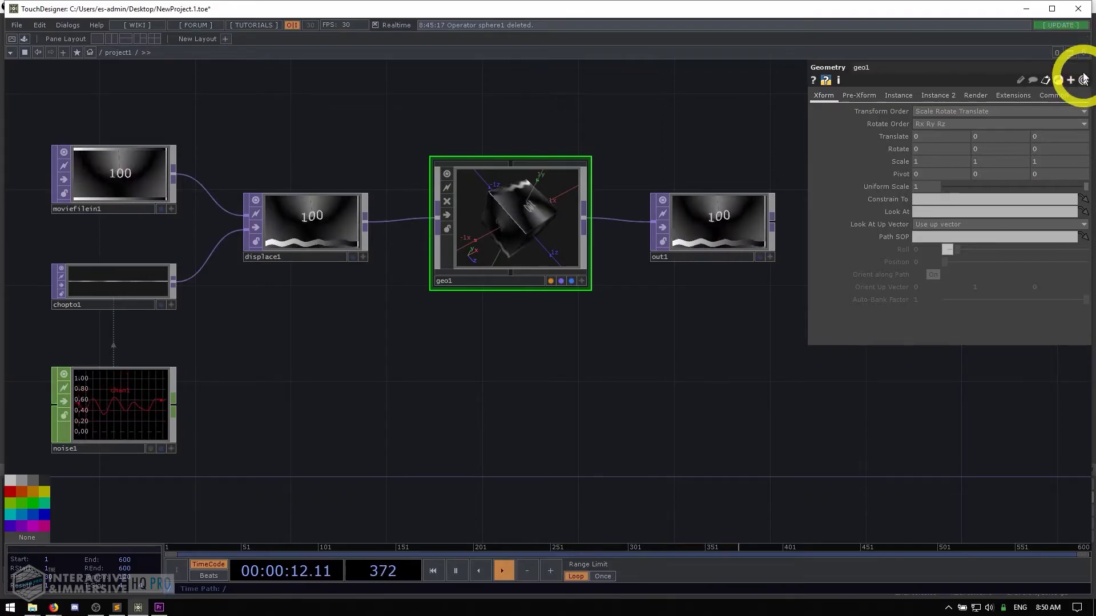
Split the network pane left/right and enter the geo1 component in the second pane
left_click(1084, 53)
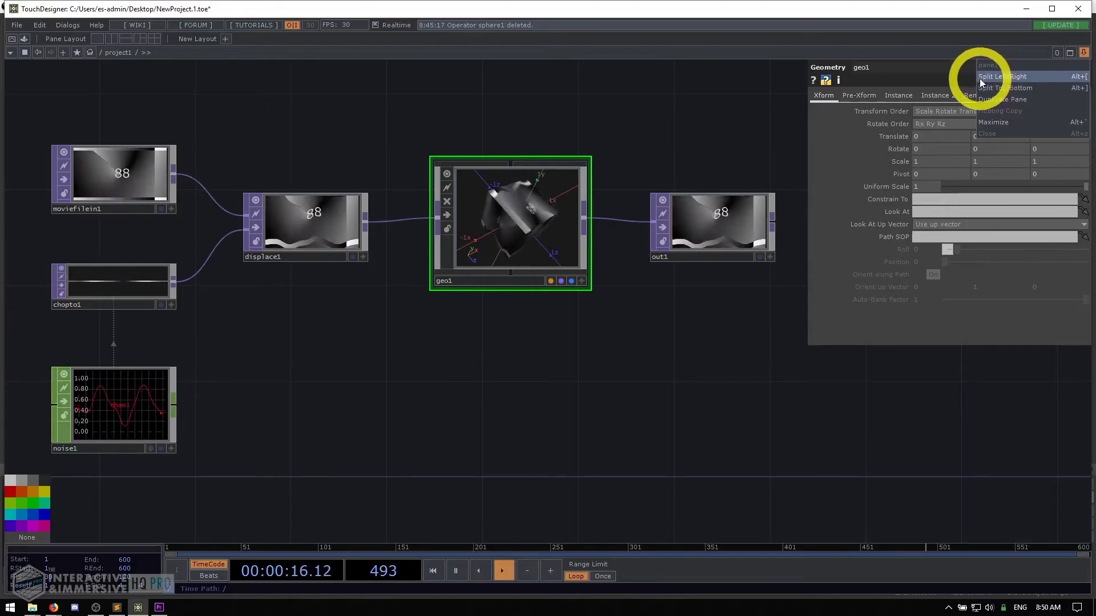
left_click(1020, 78)
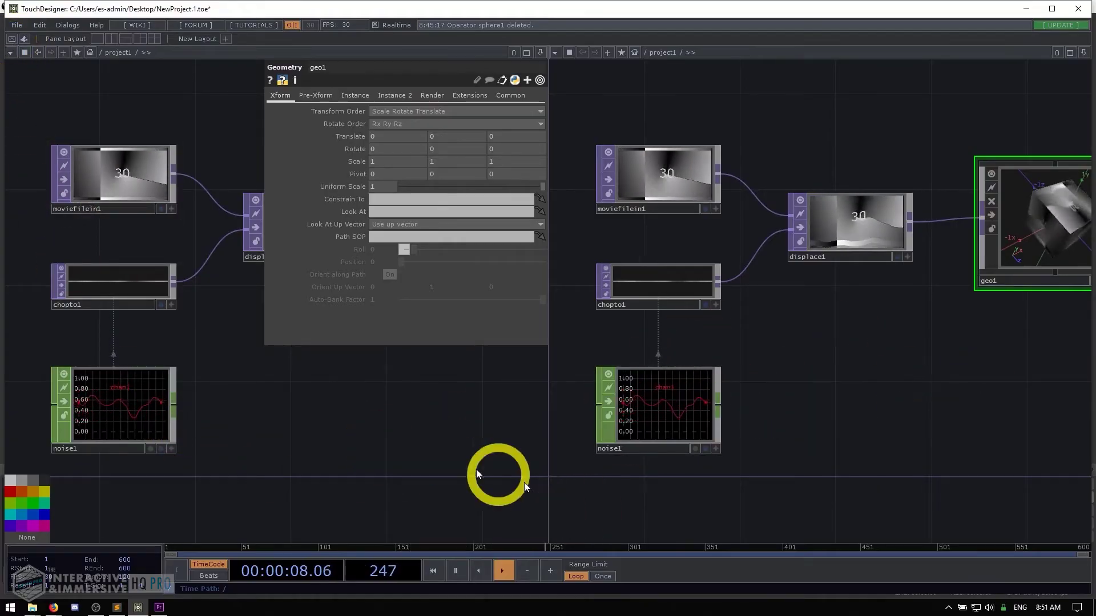
left_click_drag(468, 474, 226, 374)
left_click_drag(977, 386, 895, 452)
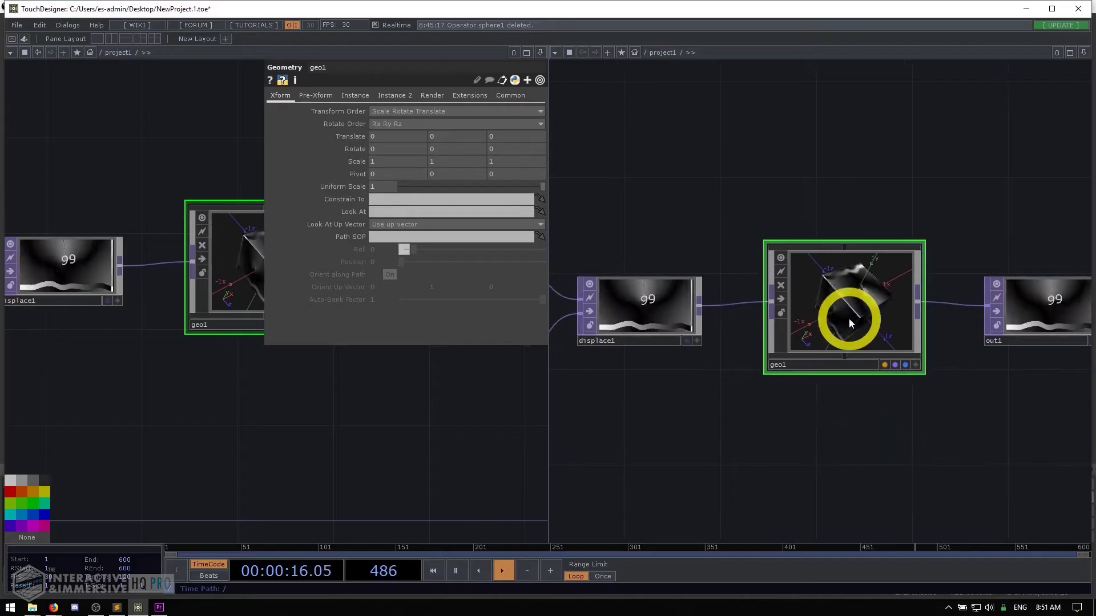
double_click(832, 308)
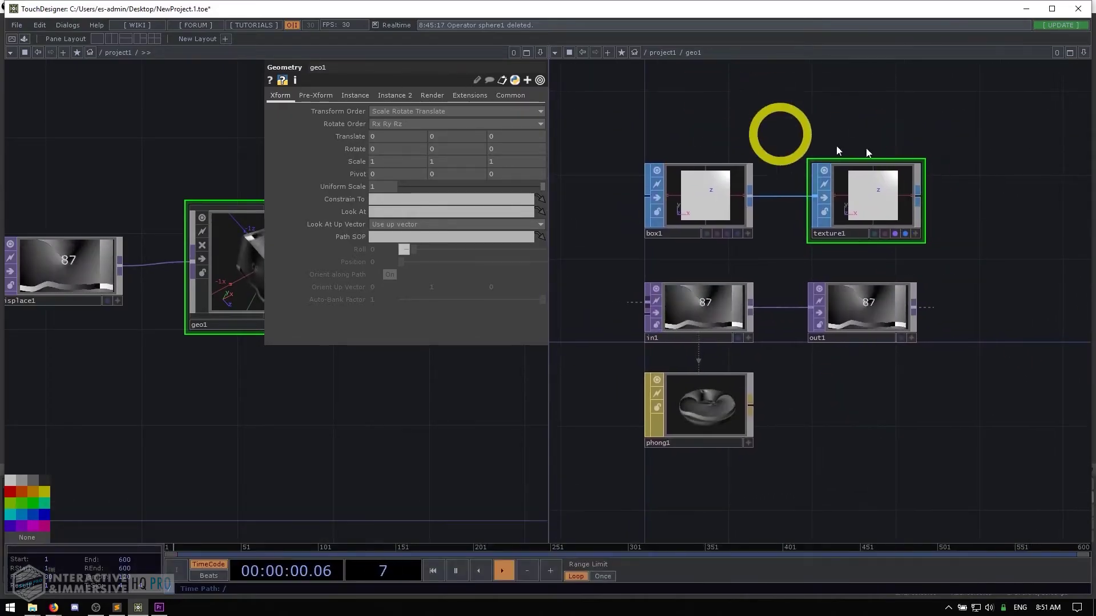
left_click_drag(765, 118, 798, 127)
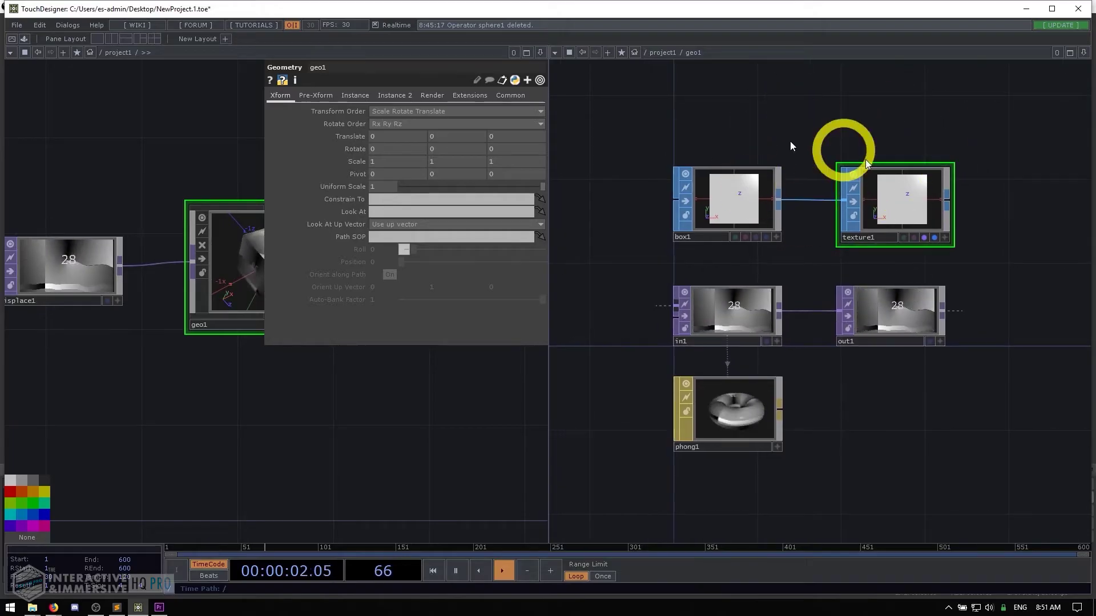
Hide the operator parameters in the project1 pane and fit its network into the narrower view
left_click_drag(498, 406, 426, 416)
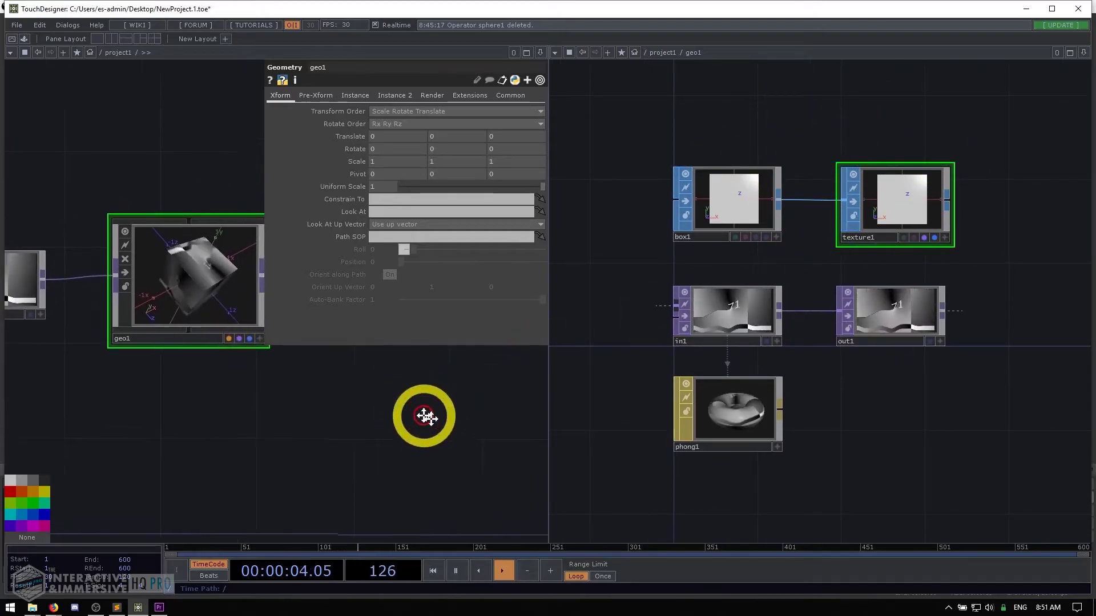
left_click_drag(276, 436, 337, 423)
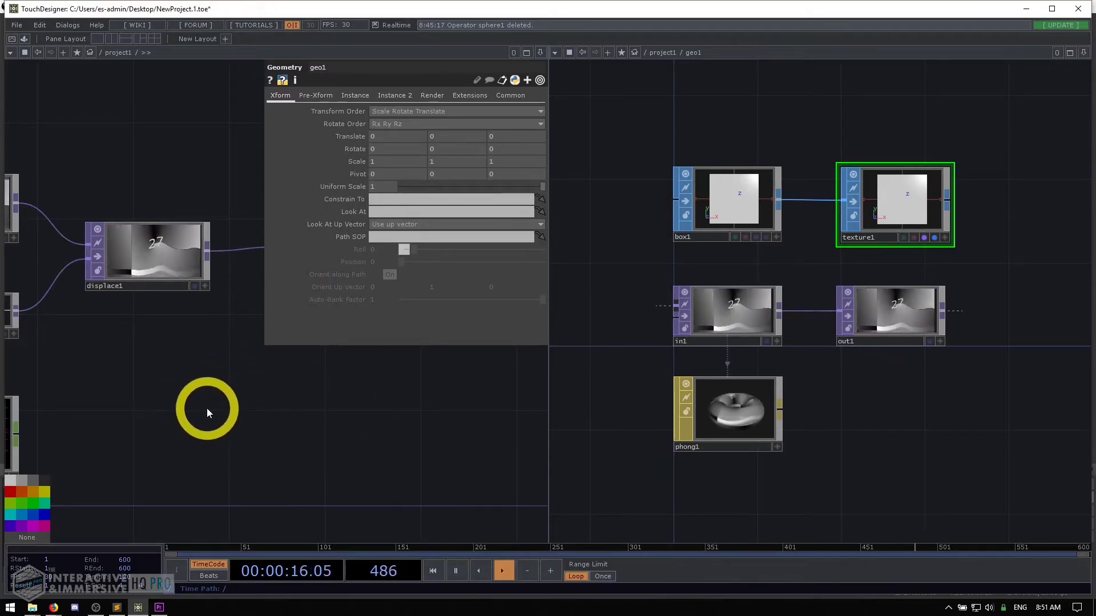
key("p")
left_click_drag(212, 172, 347, 155)
scroll(234, 181, "down", 2)
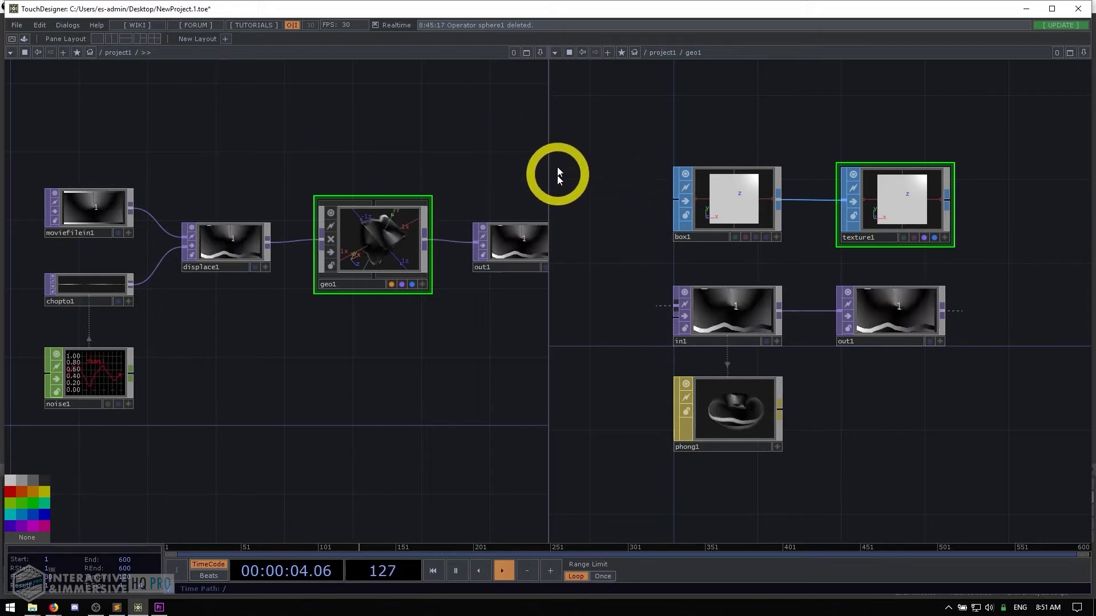
left_click(598, 164)
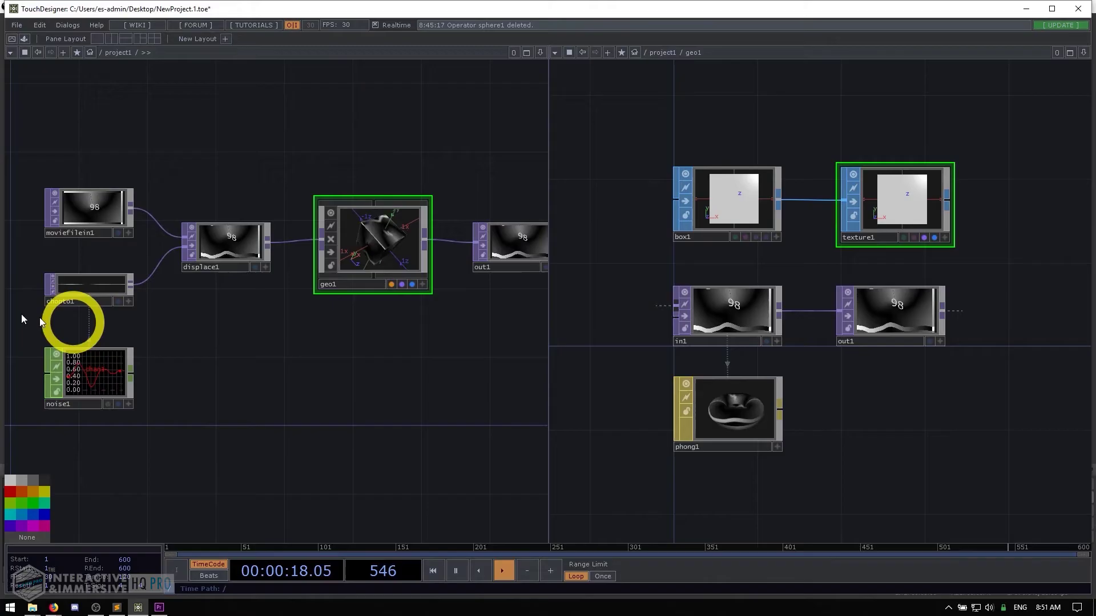
Split the project1 pane top/bottom and frame the project1 network in the lower pane
left_click(539, 53)
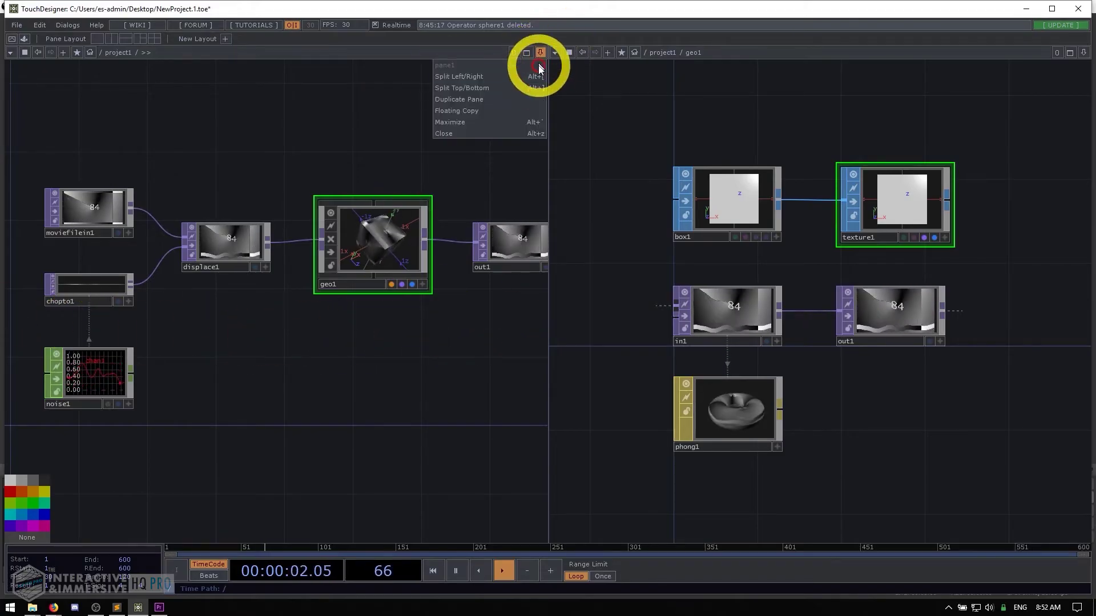
left_click(462, 87)
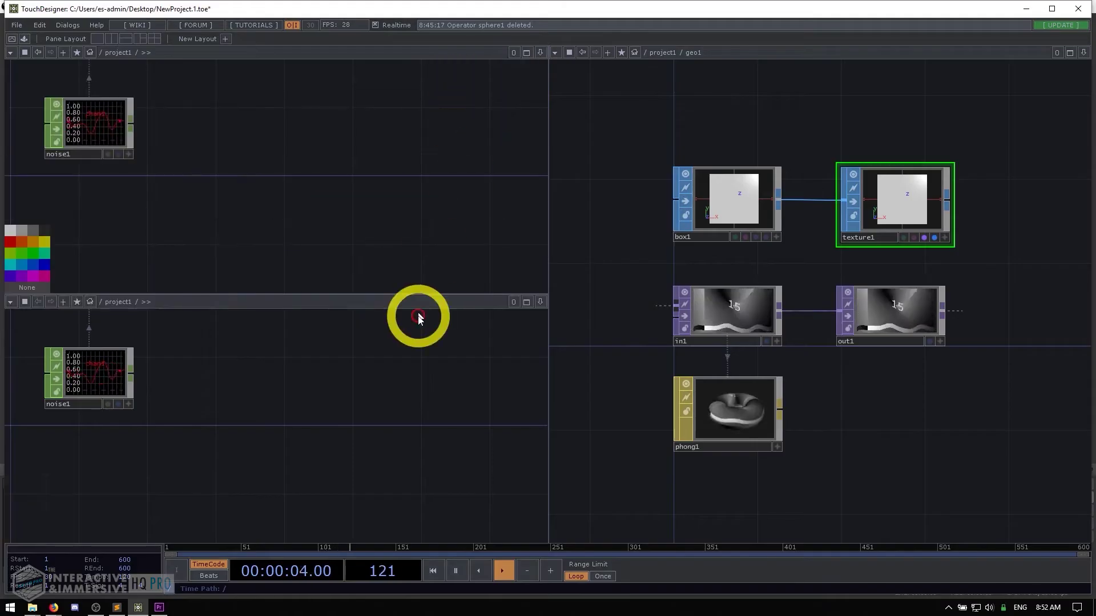
scroll(396, 518, "down", 5)
scroll(428, 440, "up", 2)
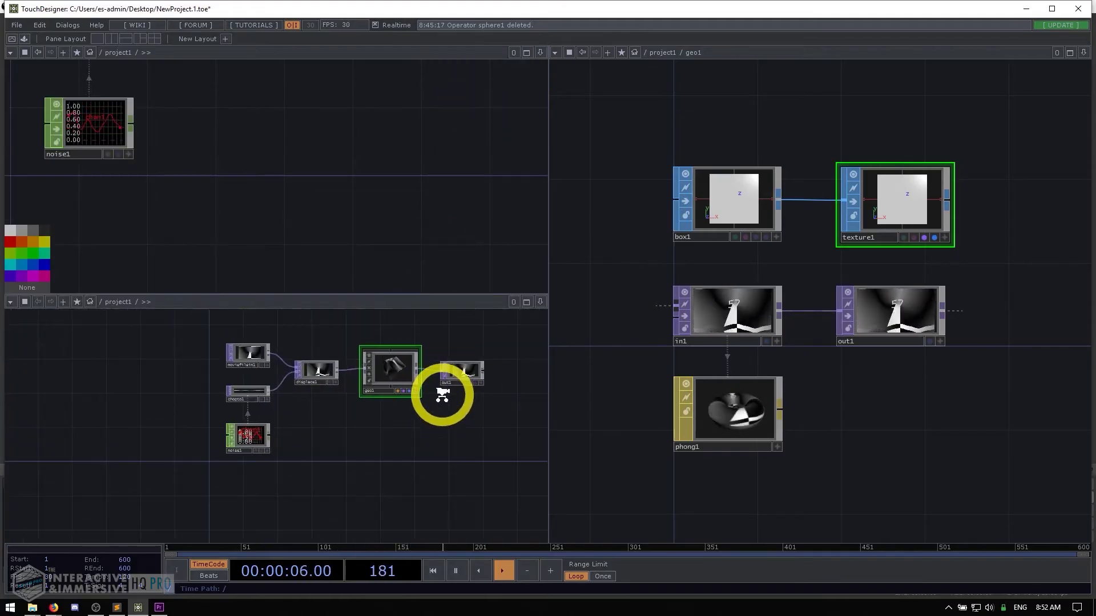
scroll(442, 394, "up", 2)
Move the upper project1 pane up one level to show the root network
left_click_drag(304, 185, 331, 157)
key("p")
key("u")
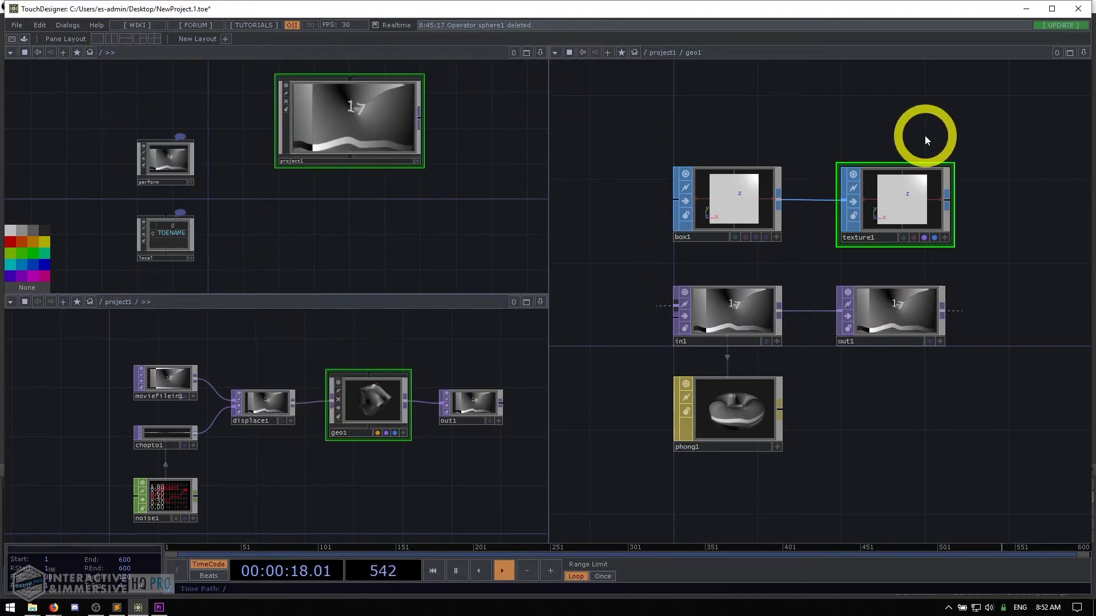
left_click_drag(924, 135, 956, 146)
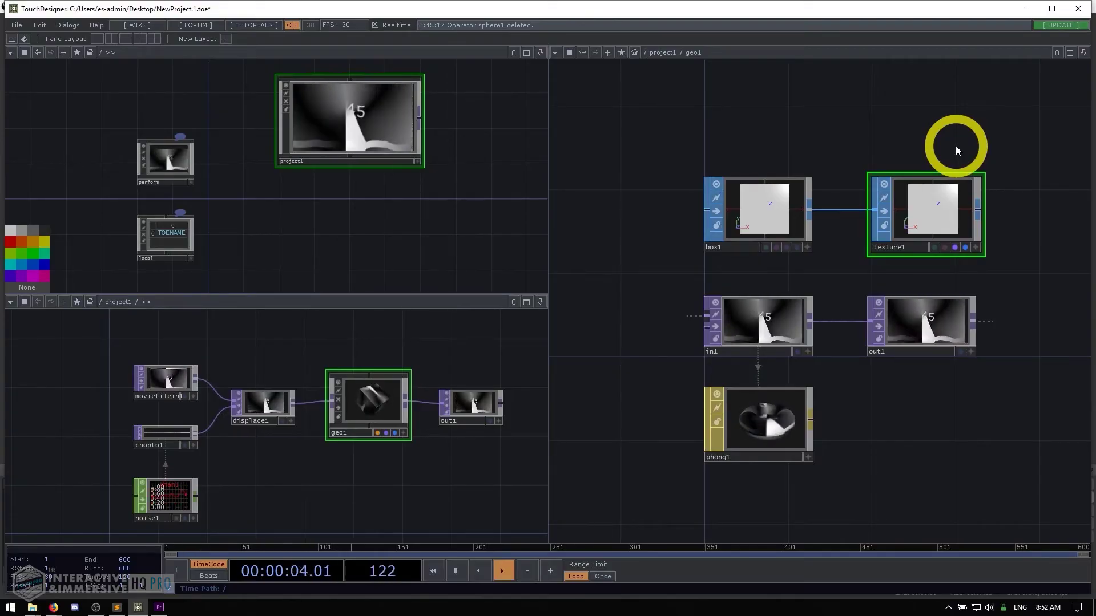
Close the geo1 pane and the project1 pane, keeping only the root network pane
left_click(540, 53)
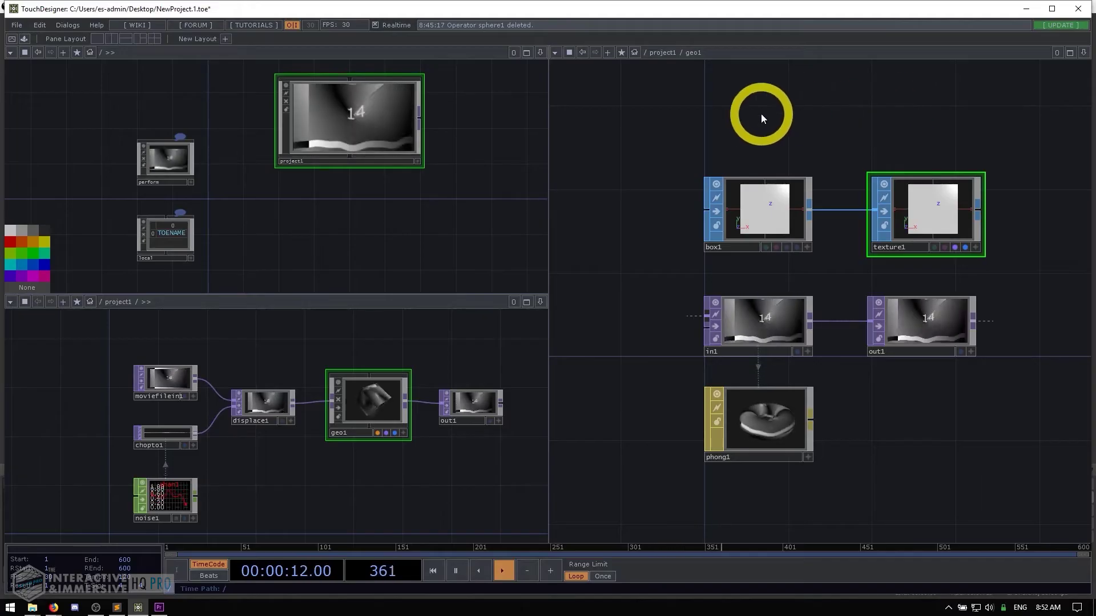
left_click(701, 153)
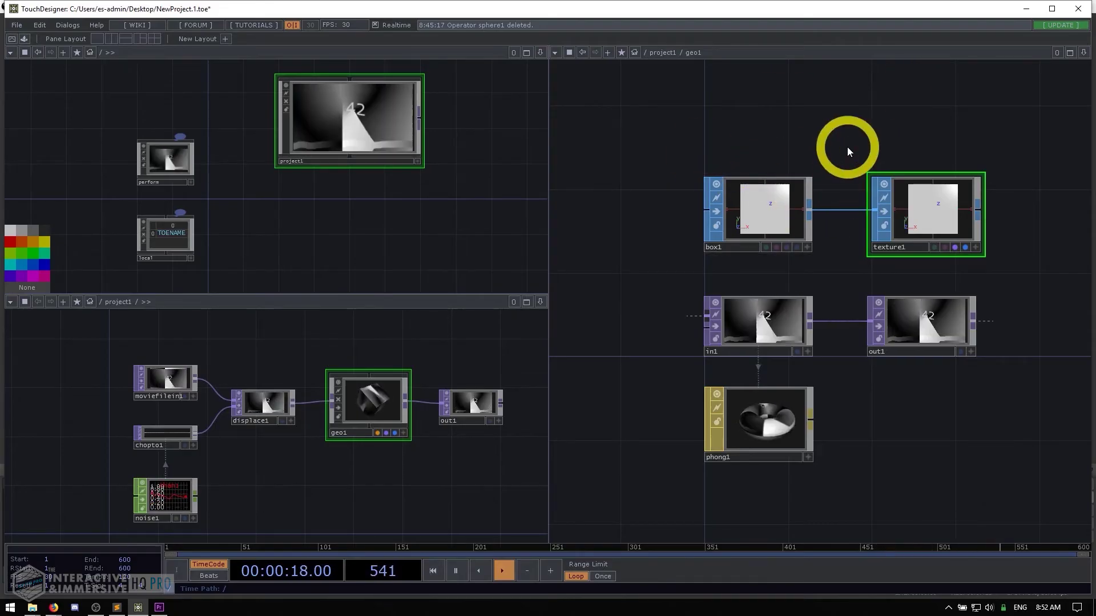
key("alt+z")
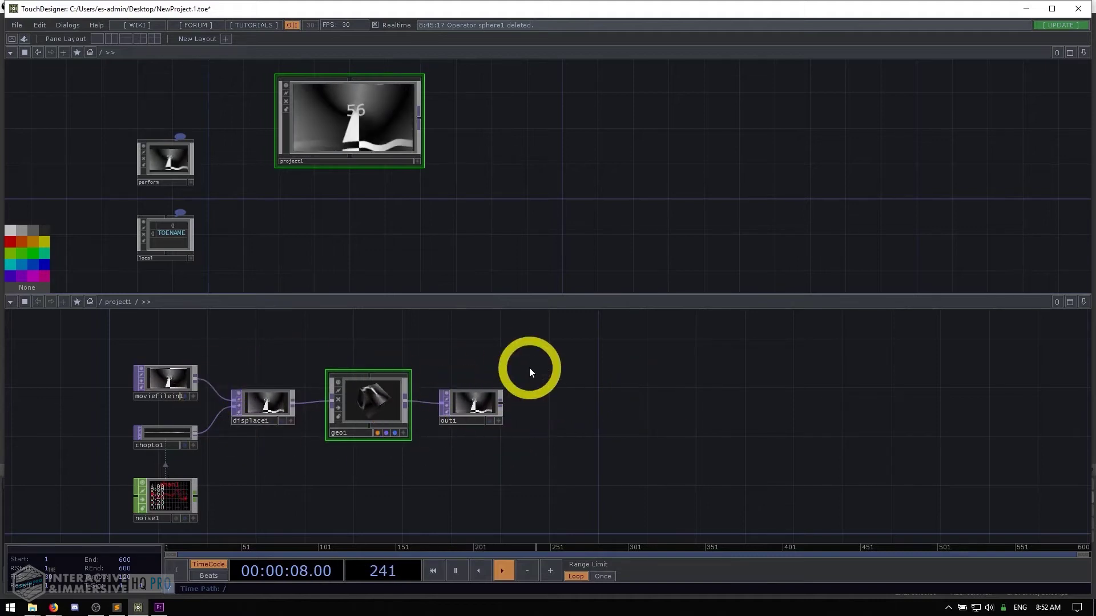
key("alt+z")
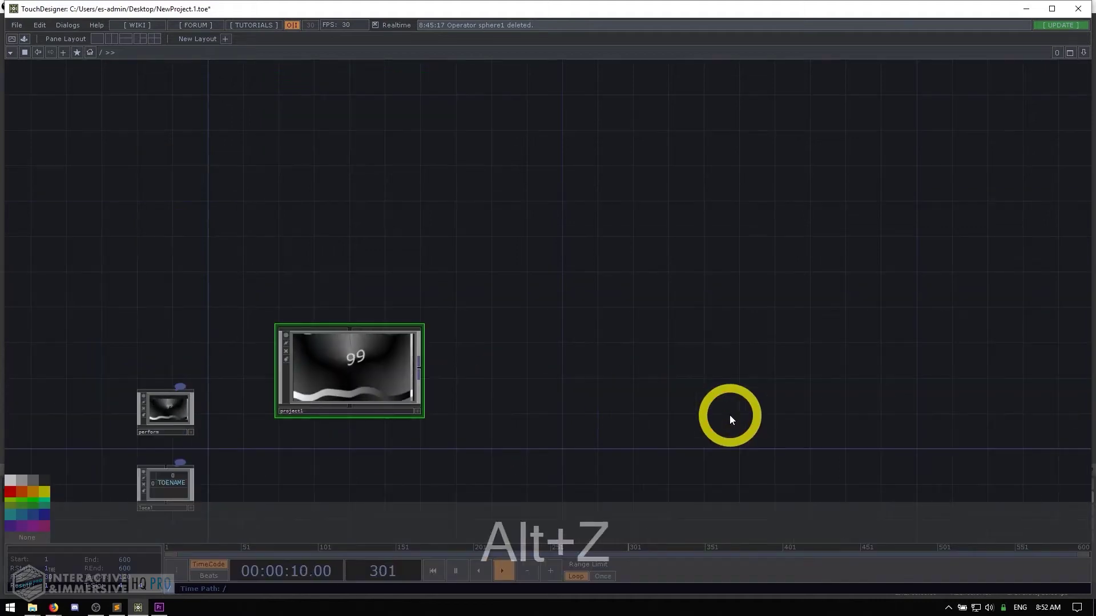
Enter the project1 component from the root network
left_click_drag(608, 402, 720, 342)
scroll(476, 286, "up", 5)
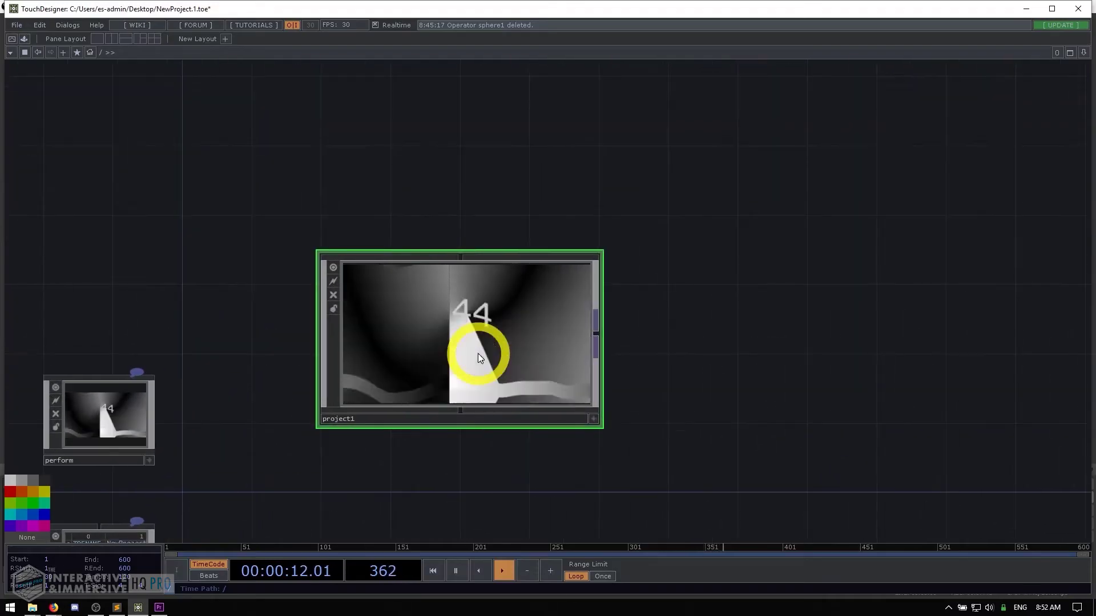
scroll(478, 359, "up", 2)
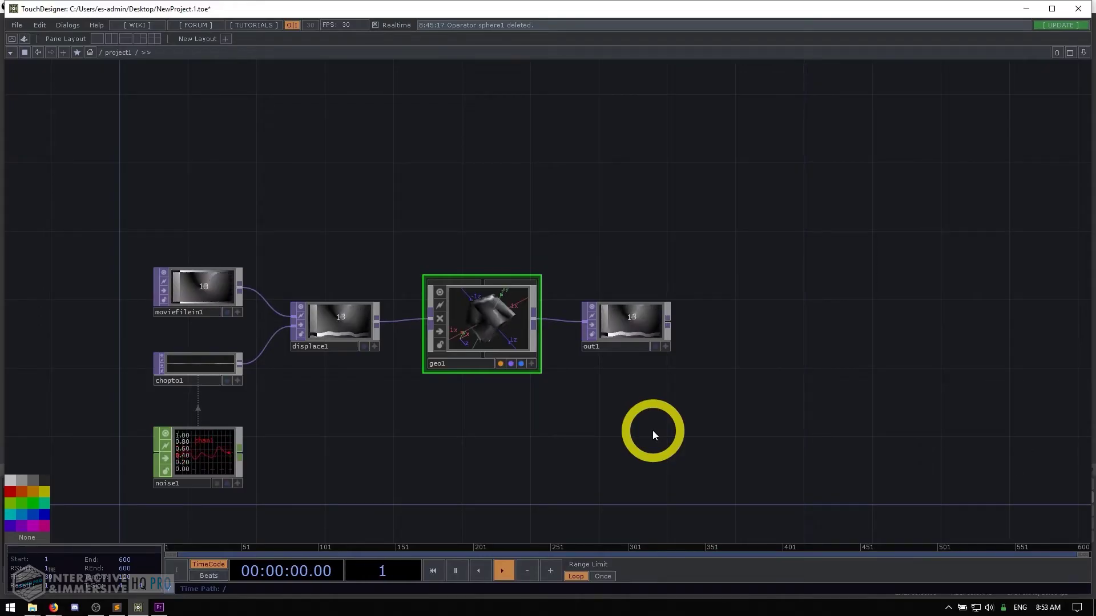
Split the project1 pane left/right, split the new pane top/bottom, and close the added panes
key("alt+bracketleft")
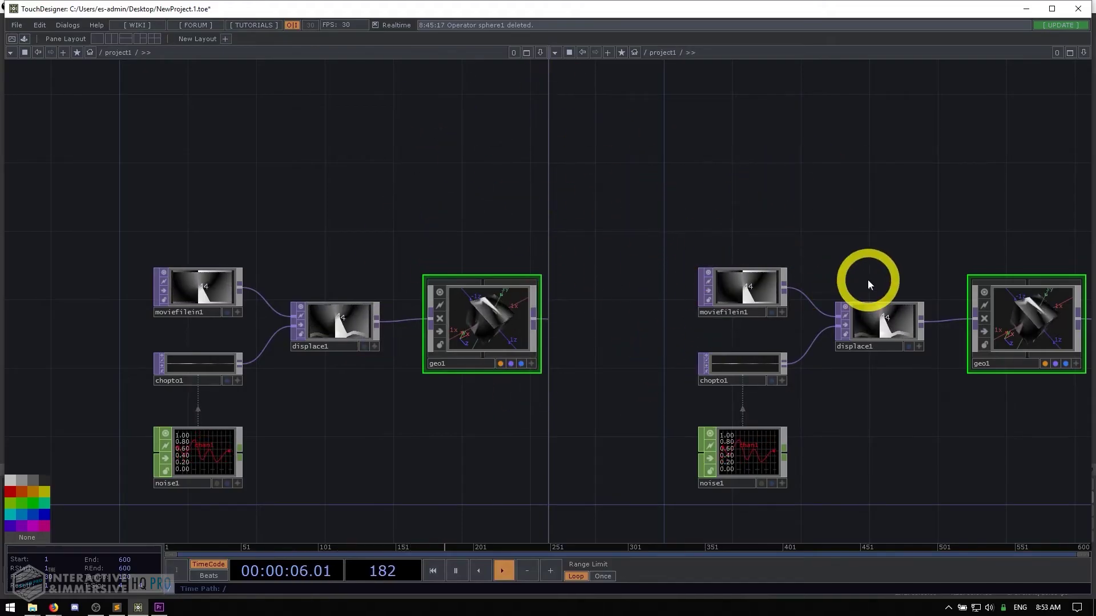
key("alt+bracketright")
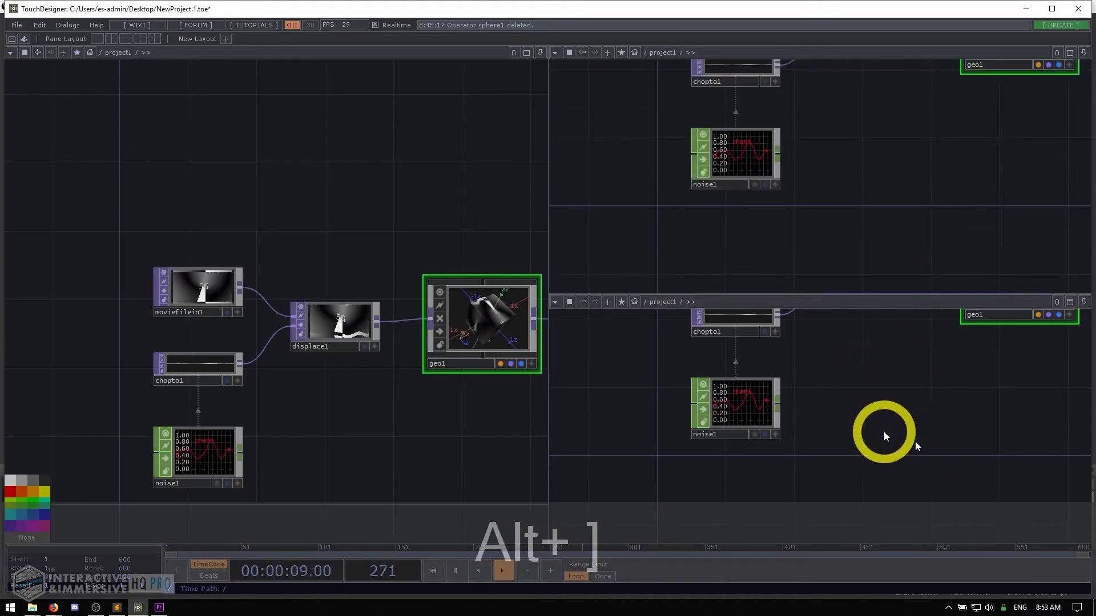
key("alt+z")
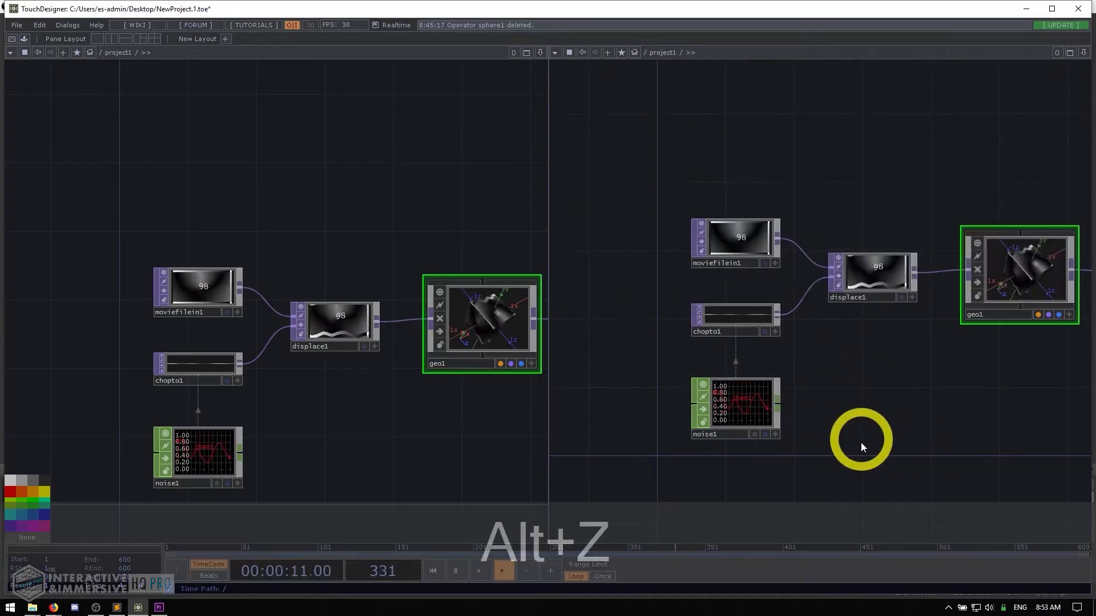
key("alt+z")
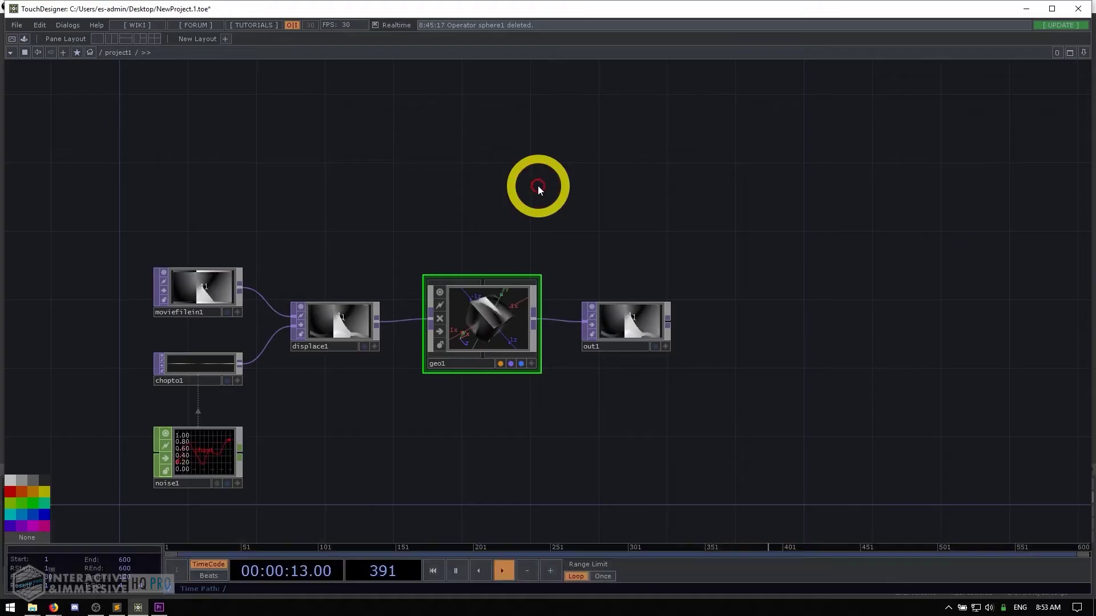
Split the single project1 pane left/right again
key("alt+bracketleft")
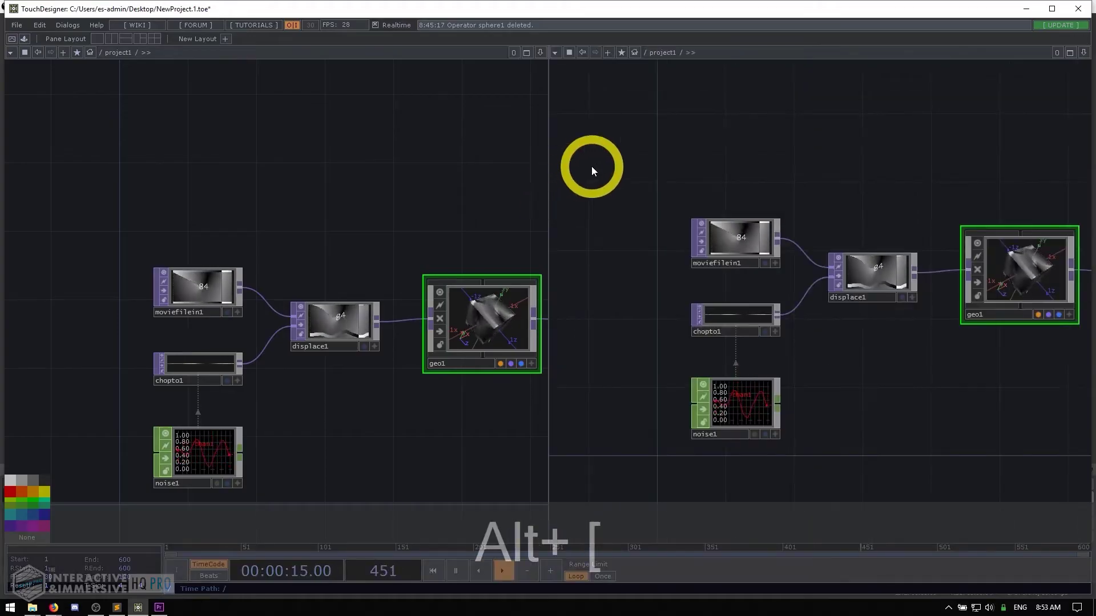
Open geo1 in a new lower pane split from the left project1 pane, and close the two project1 panes
key("alt+bracketright")
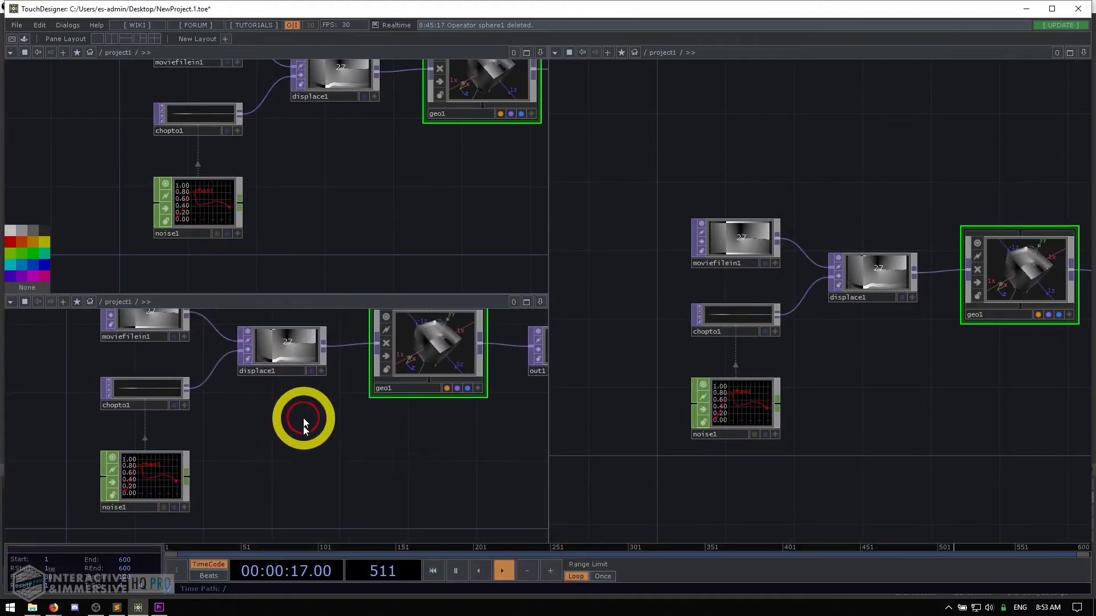
scroll(354, 414, "up", 5)
left_click_drag(444, 348, 367, 526)
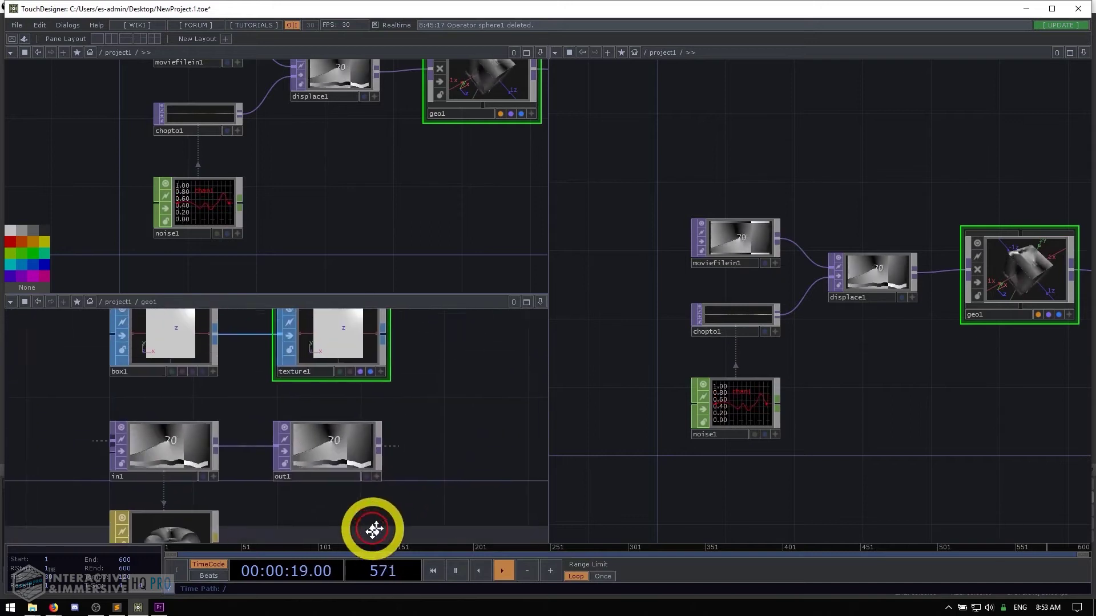
left_click_drag(457, 371, 404, 426)
left_click_drag(741, 188, 615, 215)
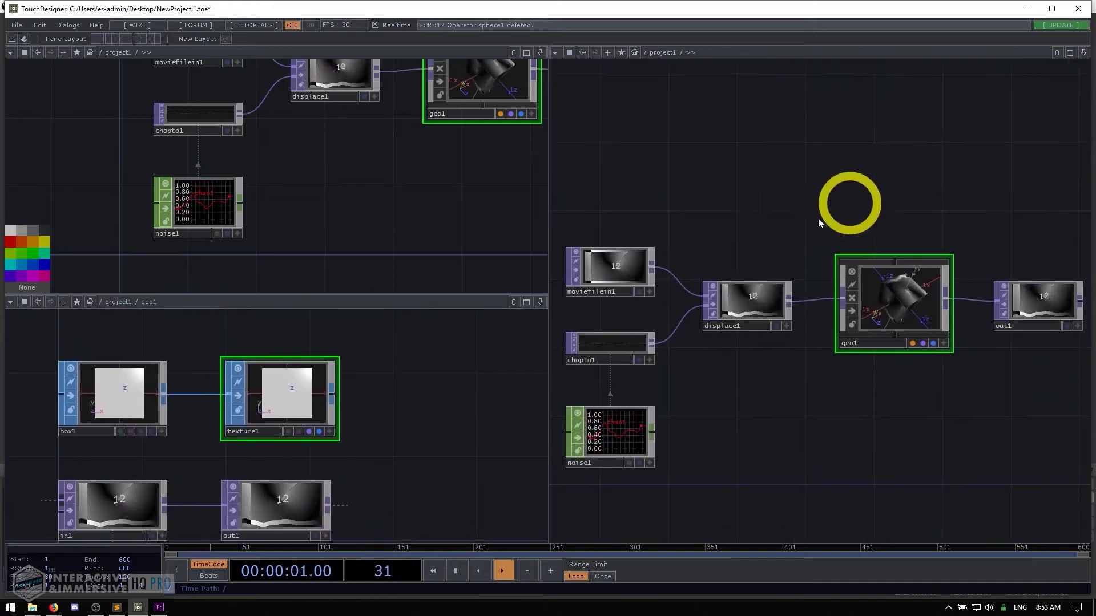
key("alt+z")
key("alt+z")
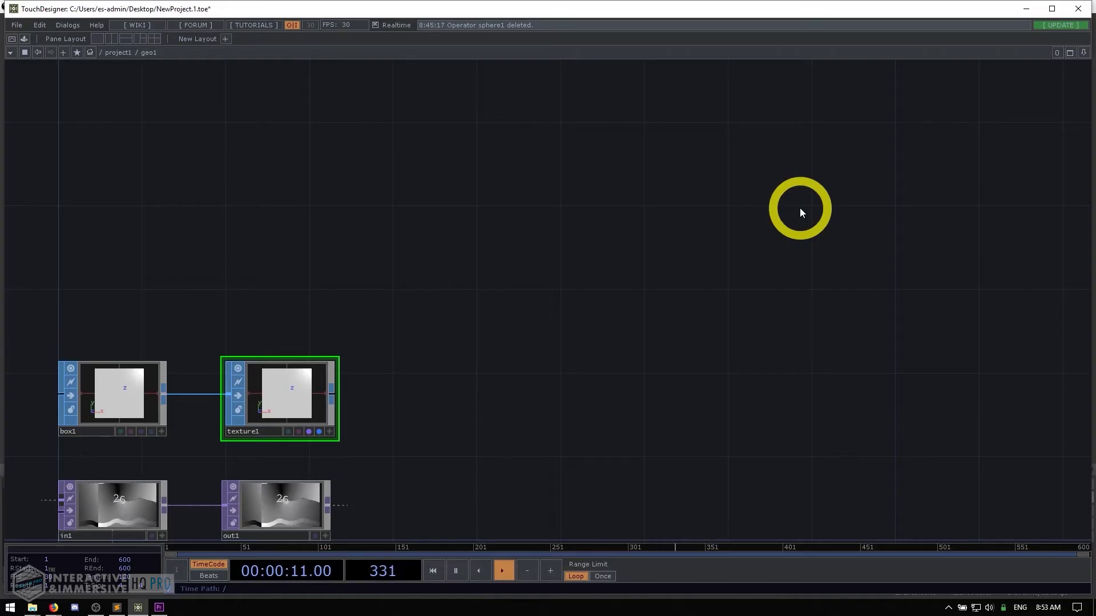
Split the geo1 pane top/bottom and close the added pane
key("alt")
key("alt+bracketright")
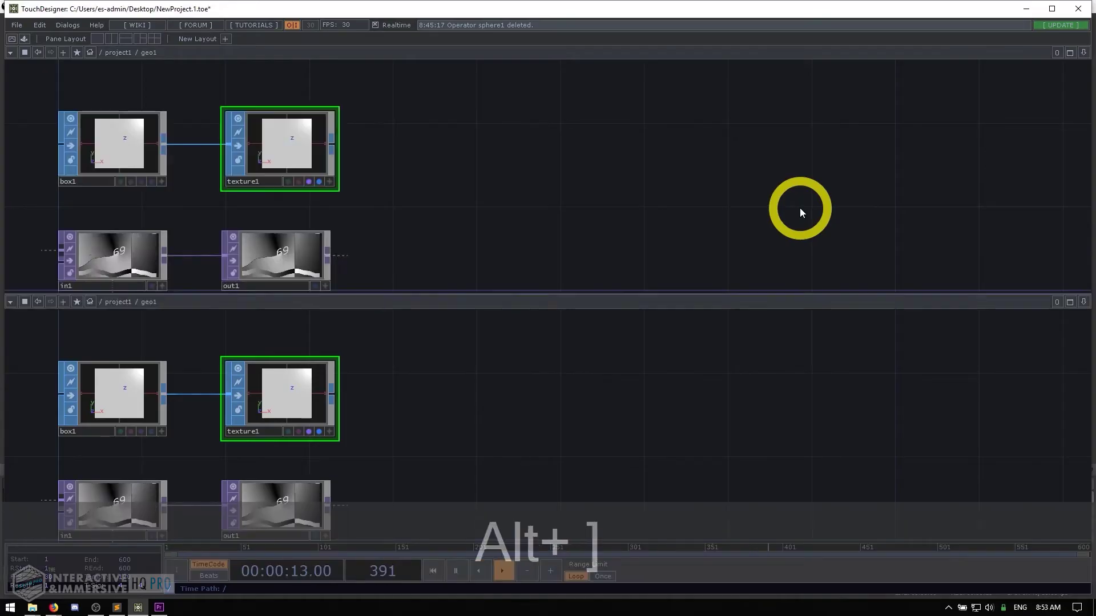
mouse_move(624, 392)
left_mouse_down()
mouse_move(619, 423)
mouse_move(628, 406)
left_mouse_up()
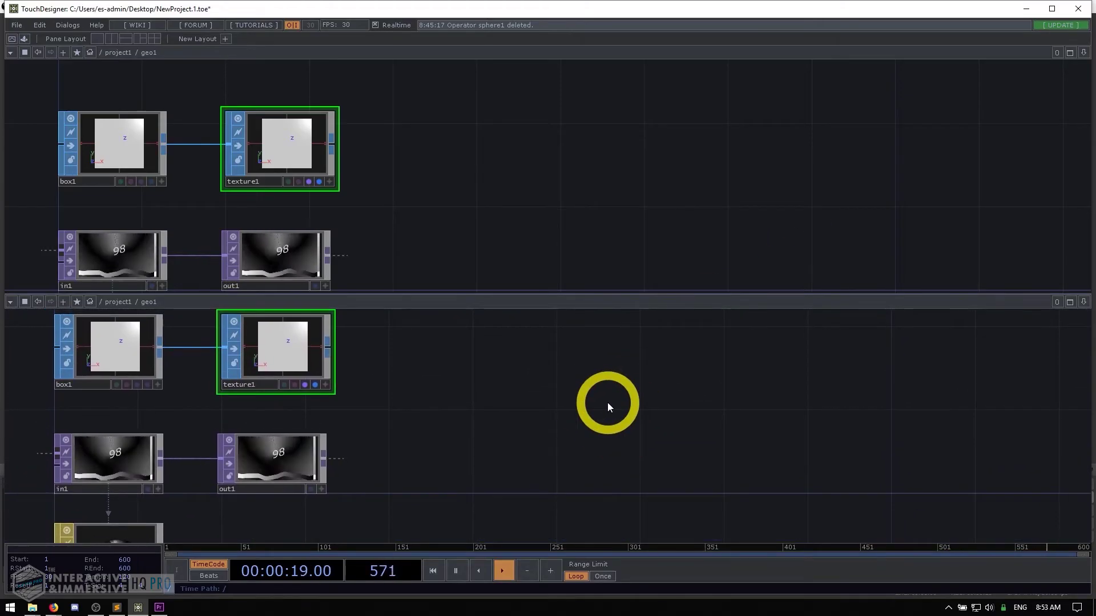
key("alt+z")
Split the geo1 pane left/right and close the added pane
key("alt+bracketleft")
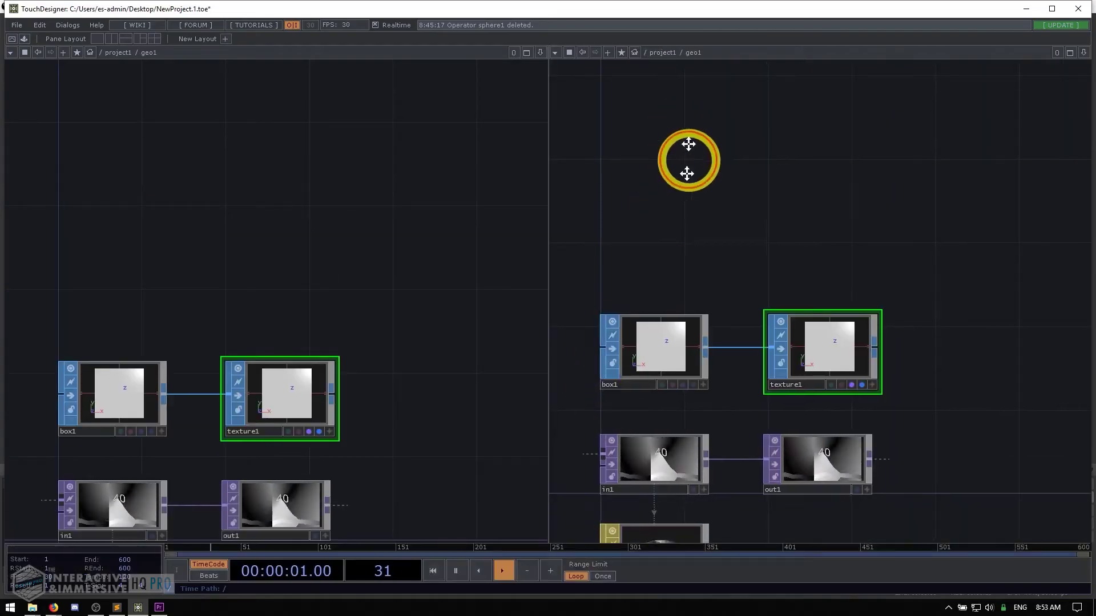
left_click_drag(786, 410, 795, 331)
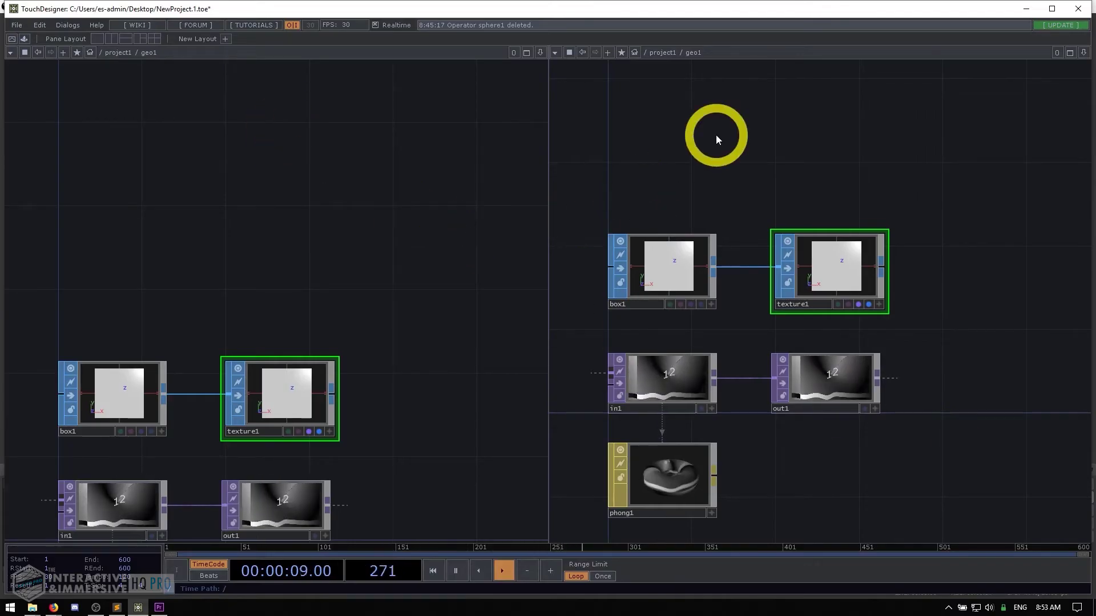
key("alt+z")
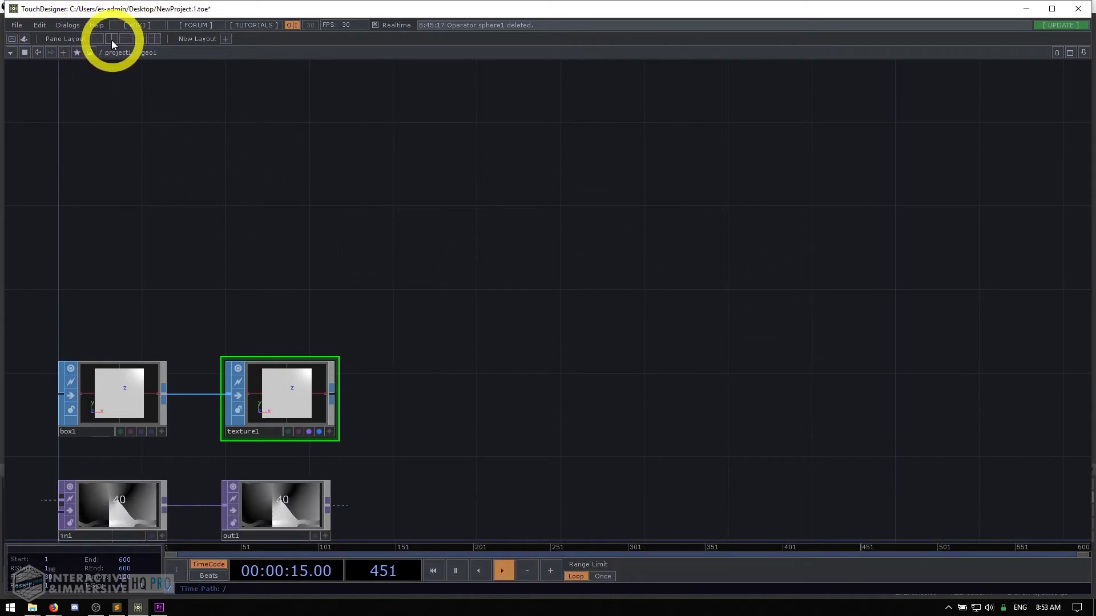
Try the preset pane layouts, including top/bottom and four-pane, and return to the single-pane layout
left_click(114, 39)
left_click(126, 39)
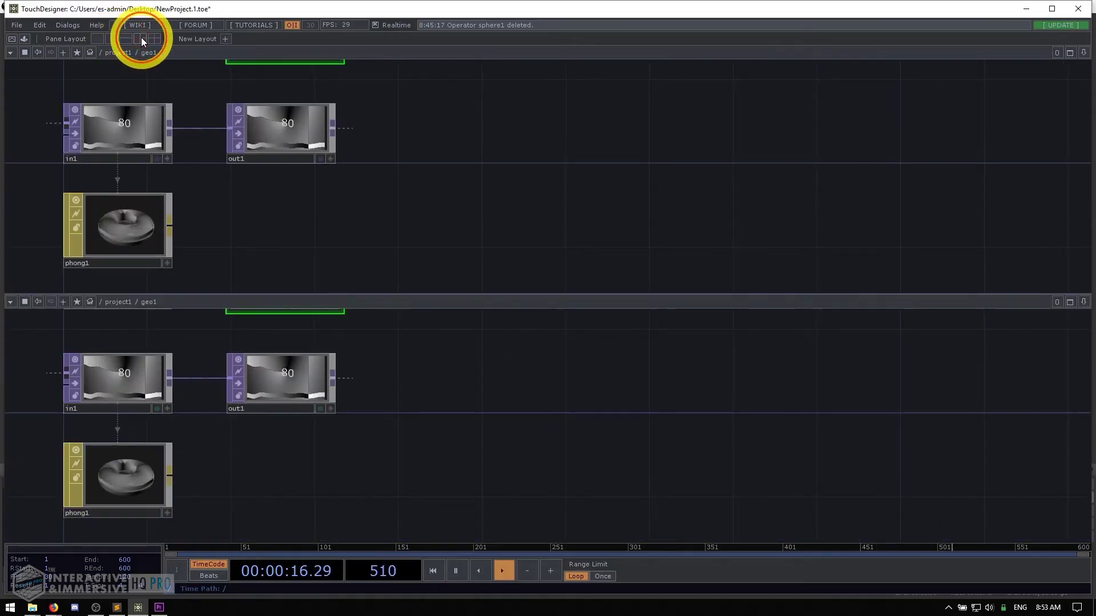
left_click(142, 37)
left_click(159, 36)
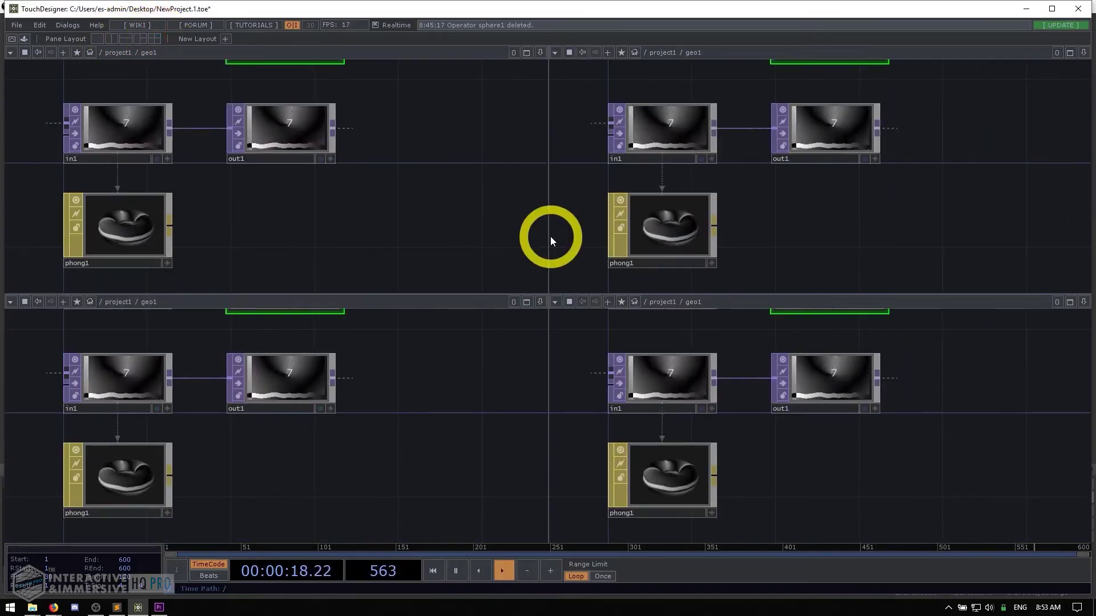
left_click(121, 36)
left_click(97, 39)
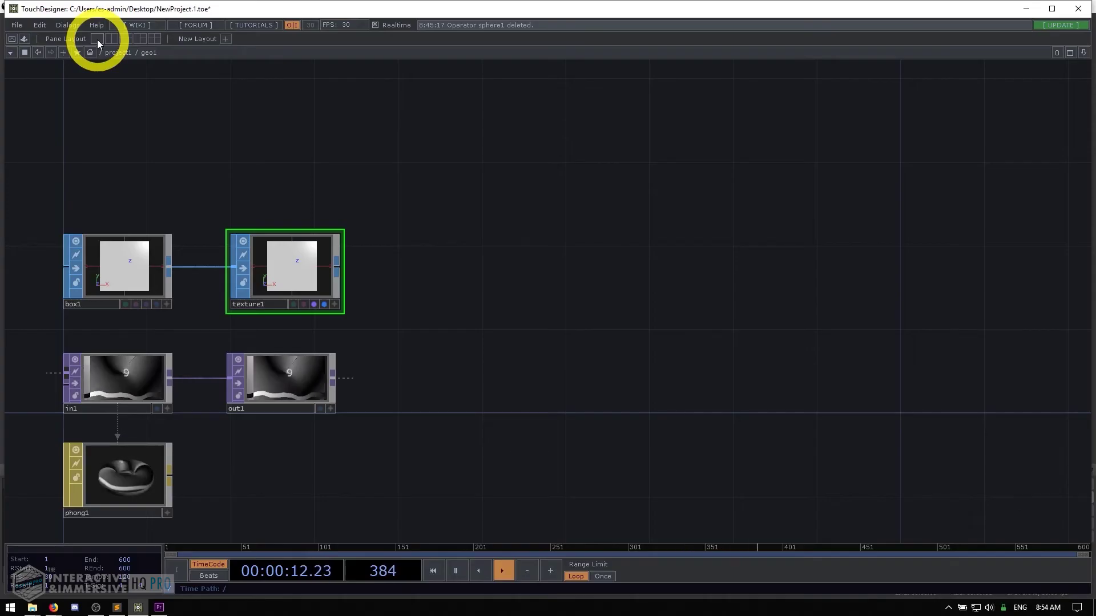
Examine the available pane types for the geo1 pane without changing the current one
left_click(10, 52)
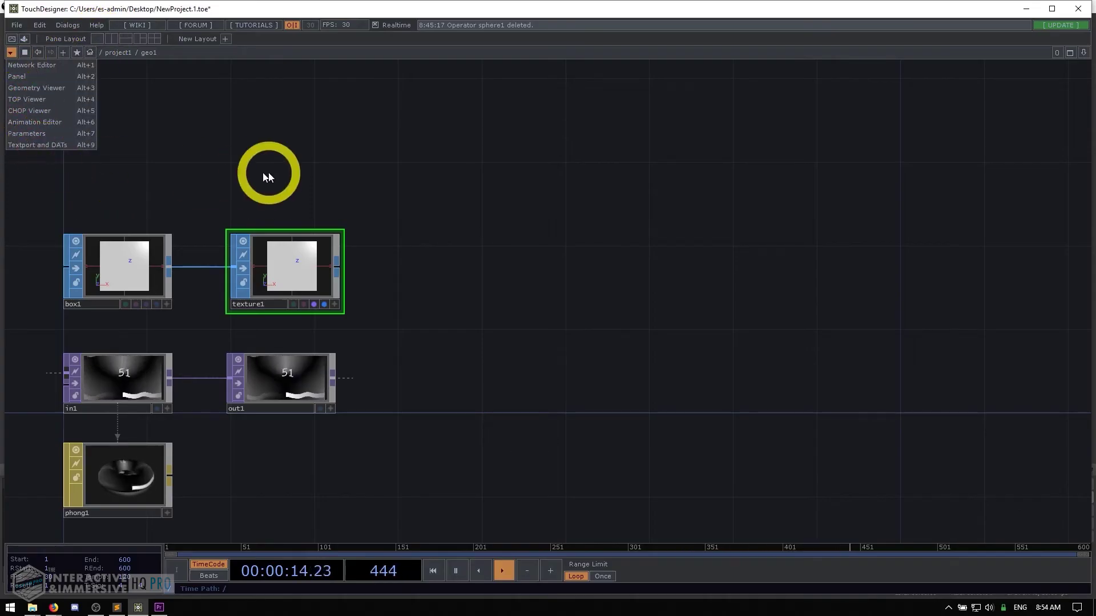
left_click(346, 181)
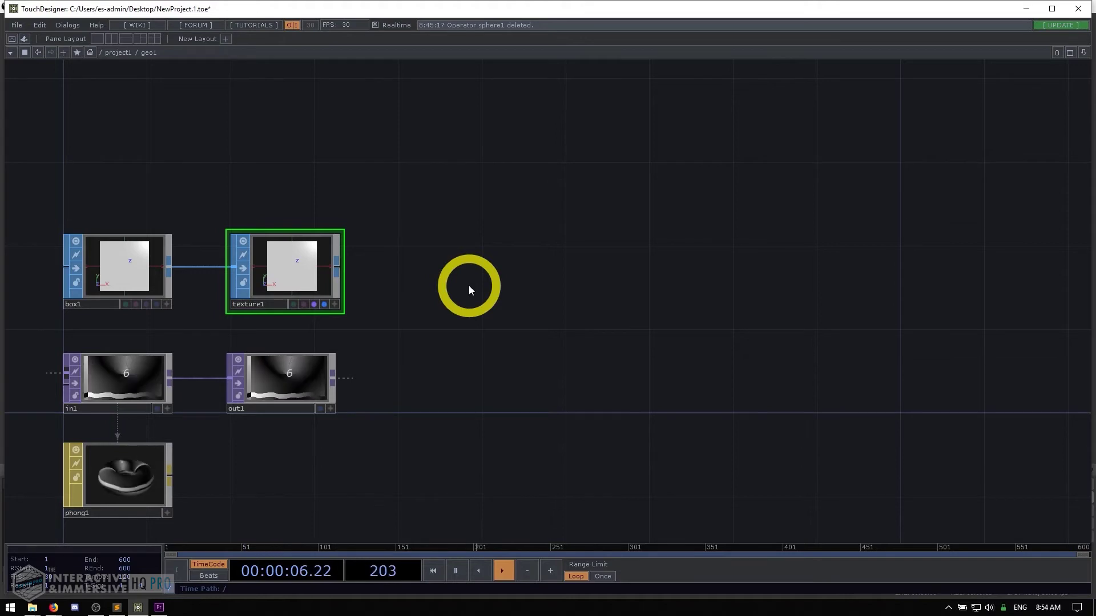
Go up to the project1 network, select moviefilein1, and show its parameters
key("u")
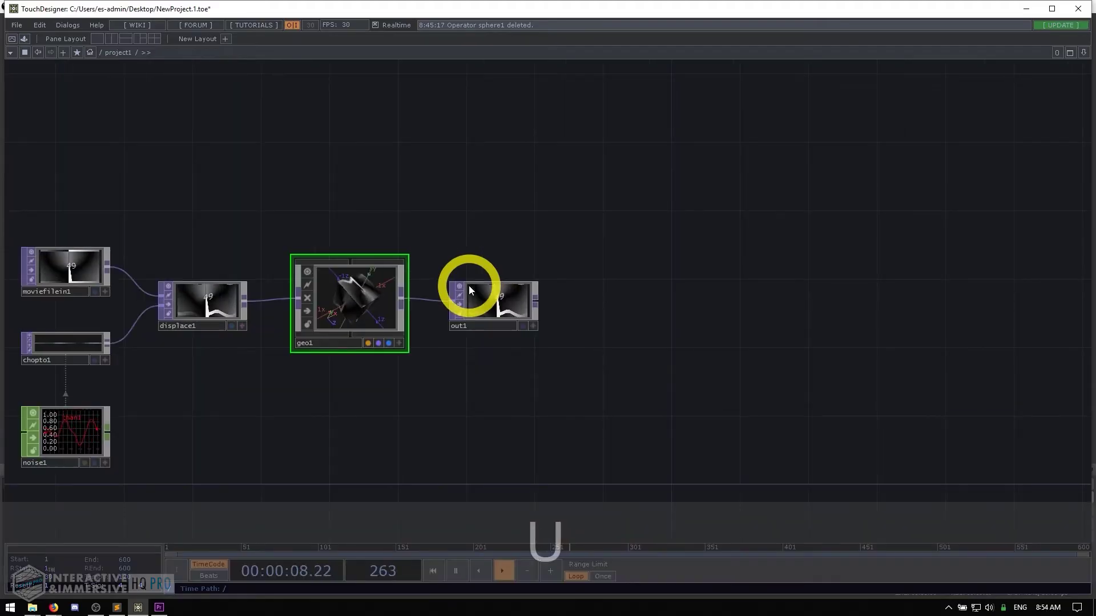
left_click_drag(354, 184, 372, 188)
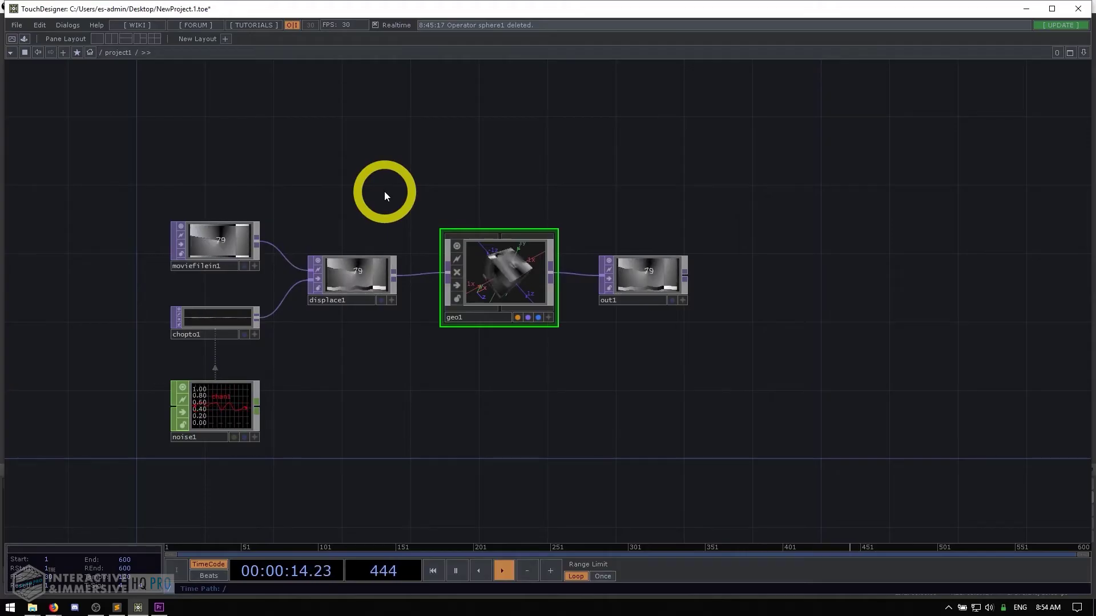
left_click(245, 239)
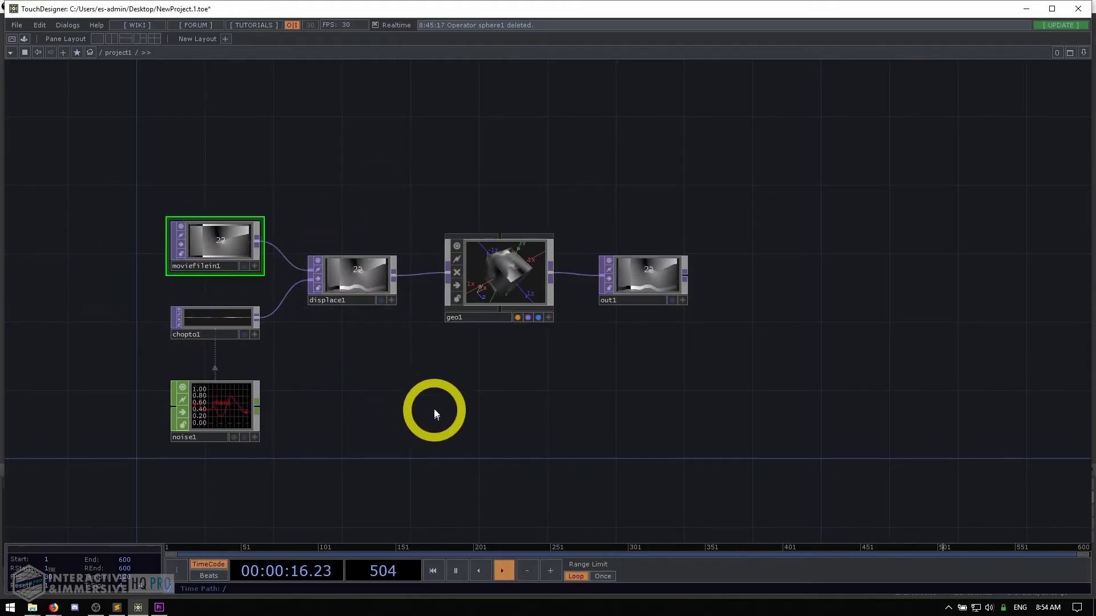
key("p")
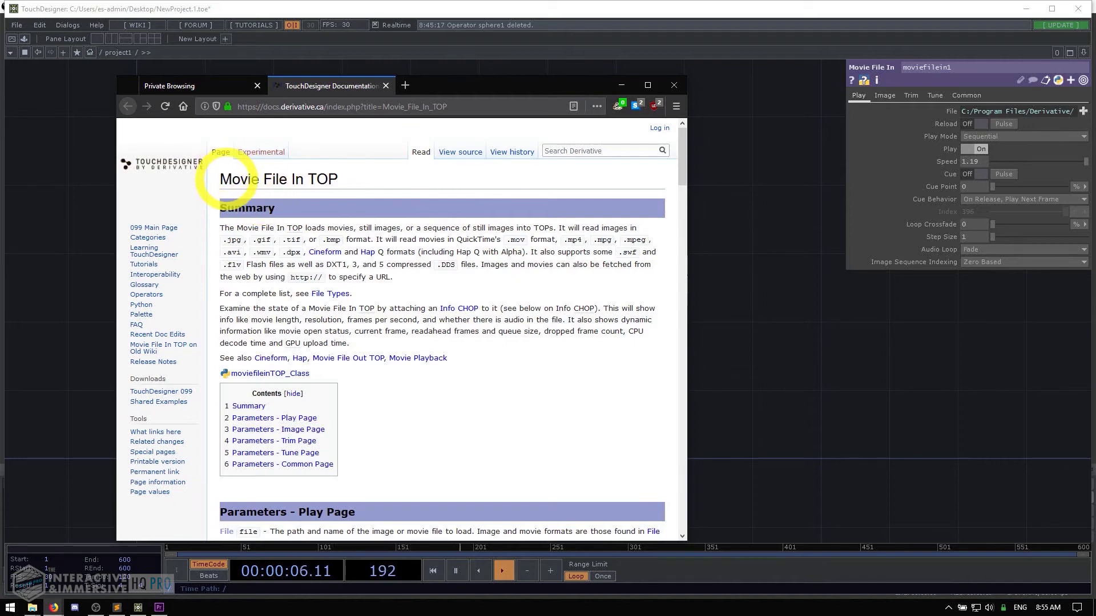
Read the summary and the parameter page sections of the Movie File In TOP documentation in the browser
left_click_drag(224, 182, 325, 177)
left_click(243, 226)
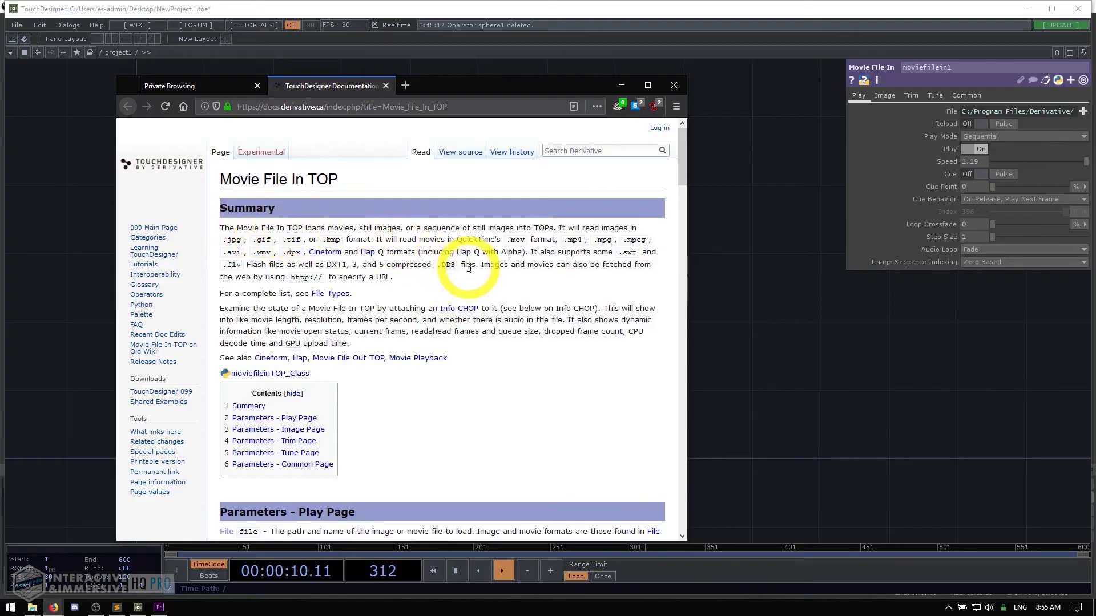
scroll(399, 228, "down", 3)
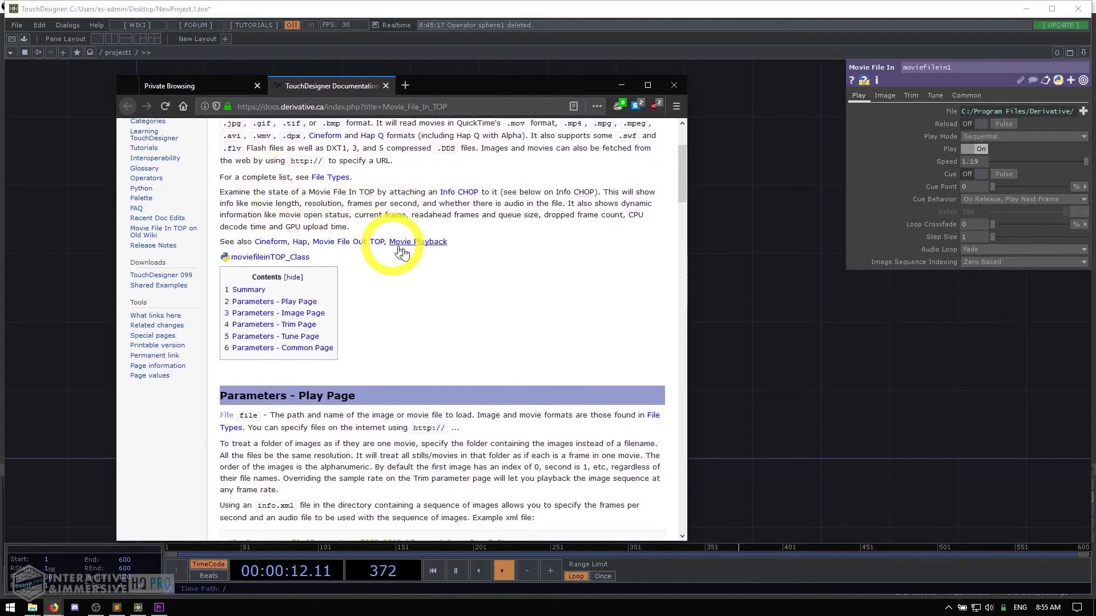
scroll(388, 249, "down", 5)
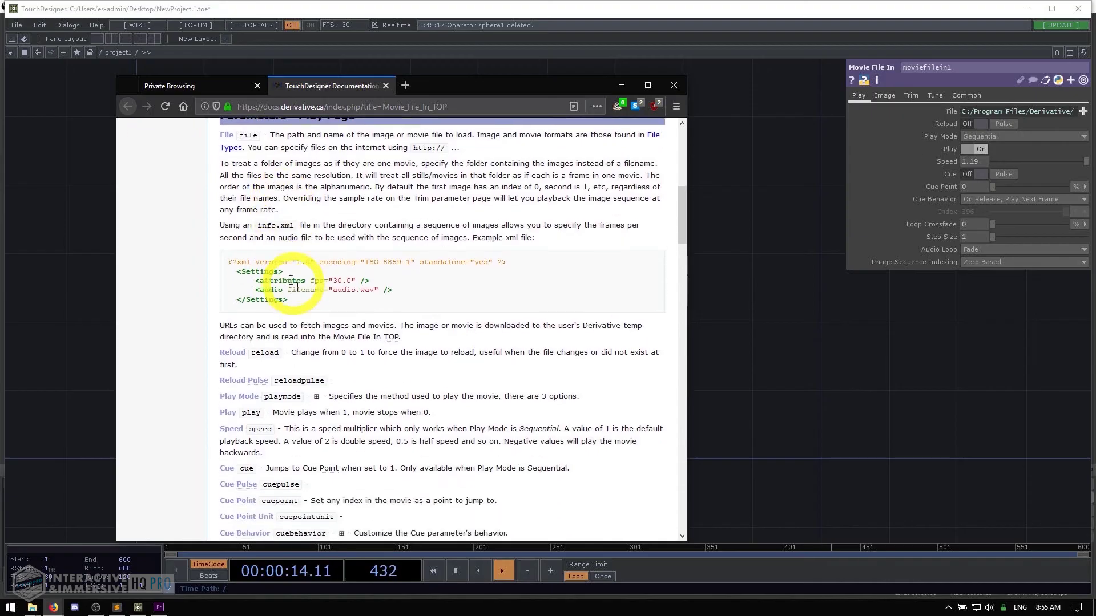
scroll(293, 281, "down", 10)
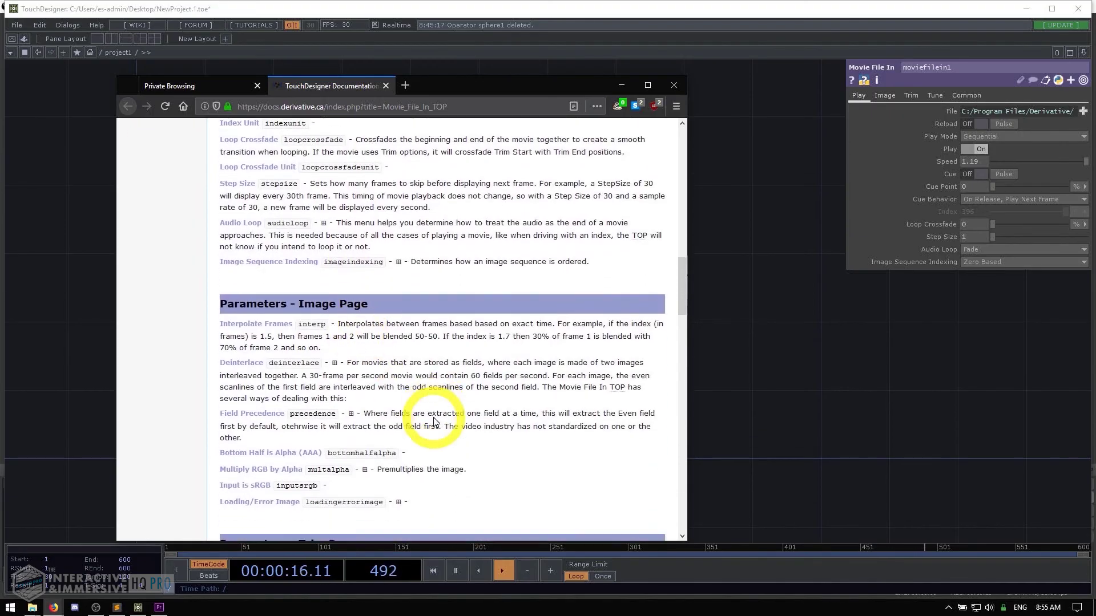
scroll(434, 422, "down", 2)
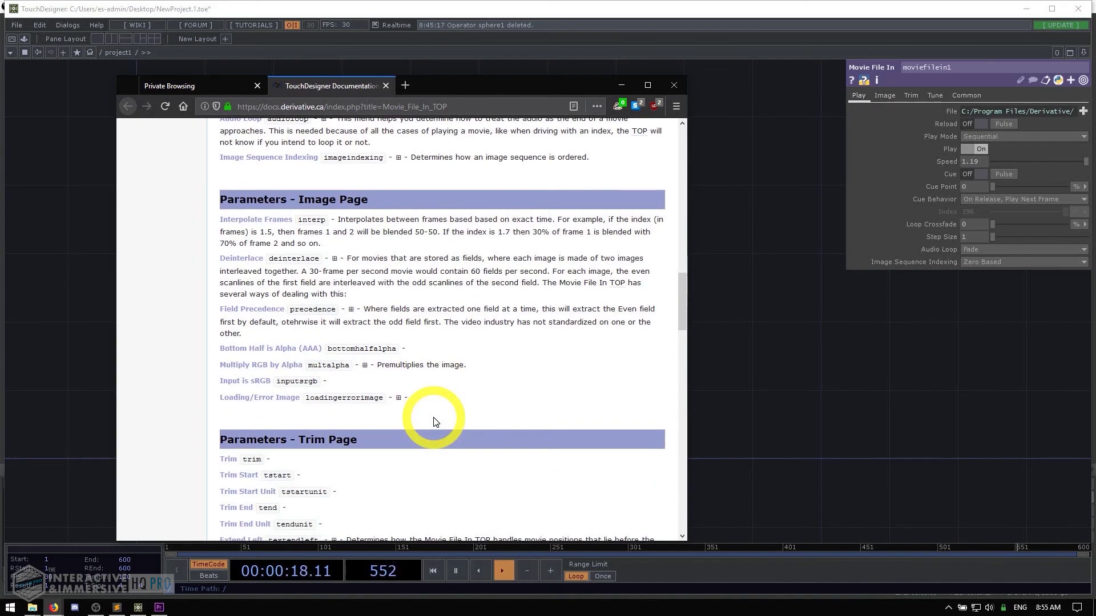
scroll(412, 391, "up", 6)
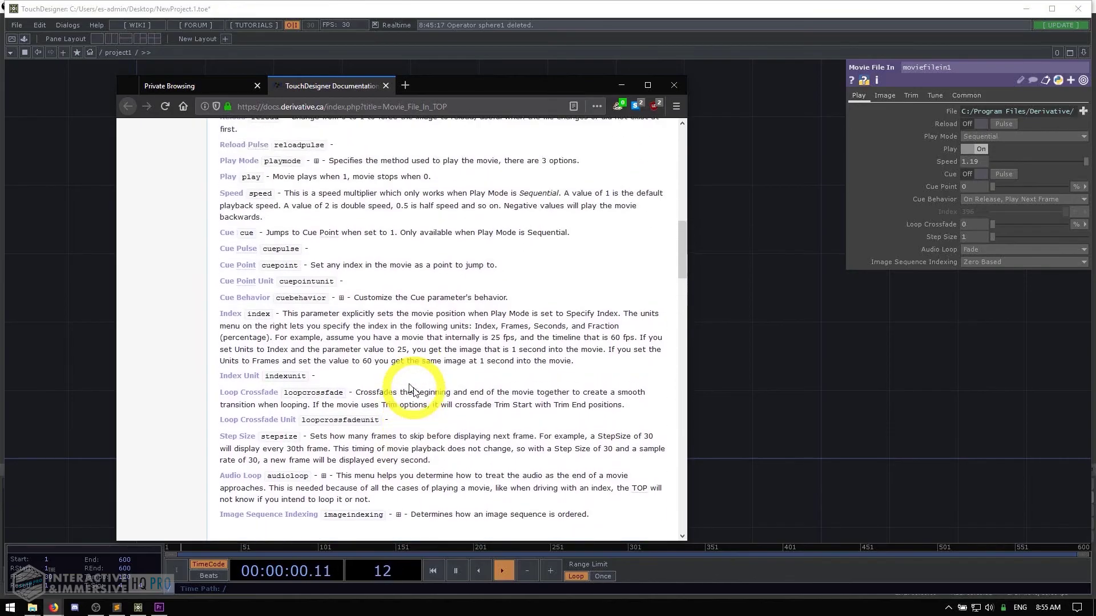
scroll(411, 391, "up", 7)
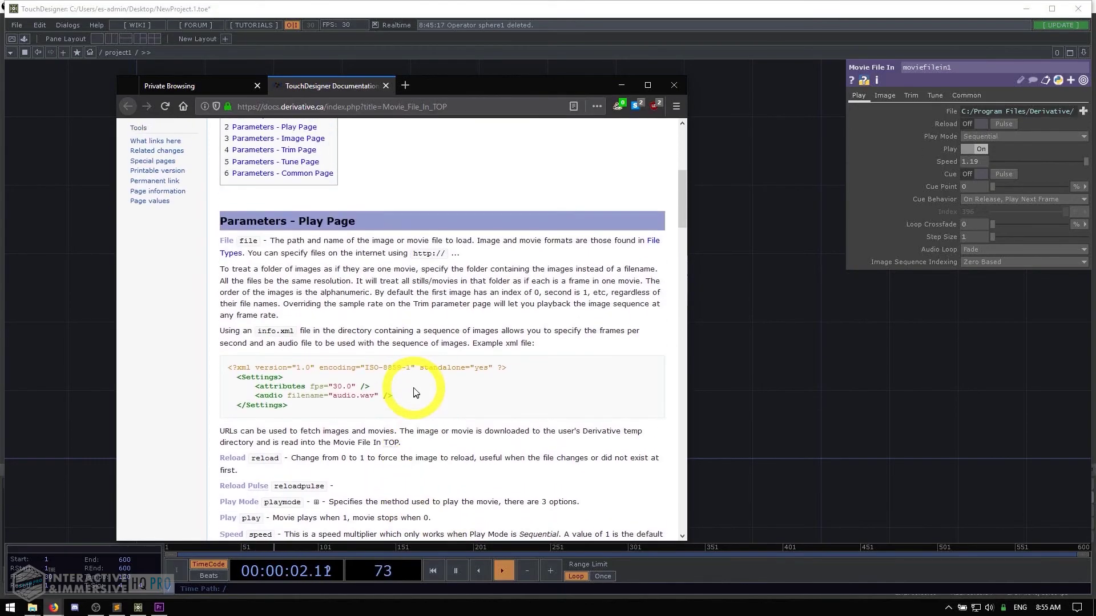
Expand the Play Mode entry in the documentation, read its option descriptions, and collapse it again
scroll(415, 393, "down", 3)
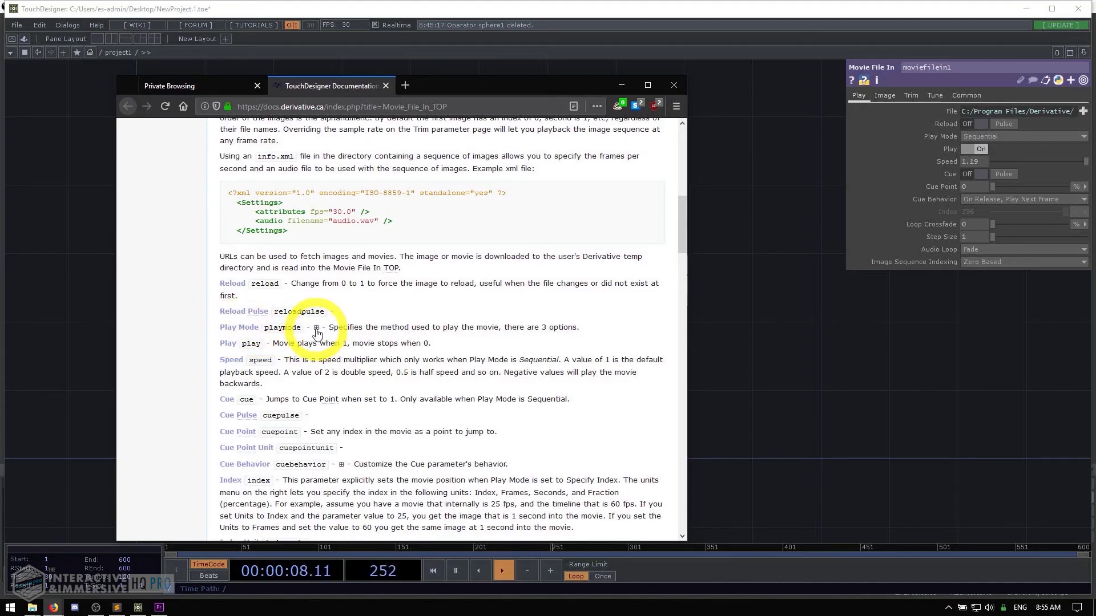
scroll(317, 332, "up", 1)
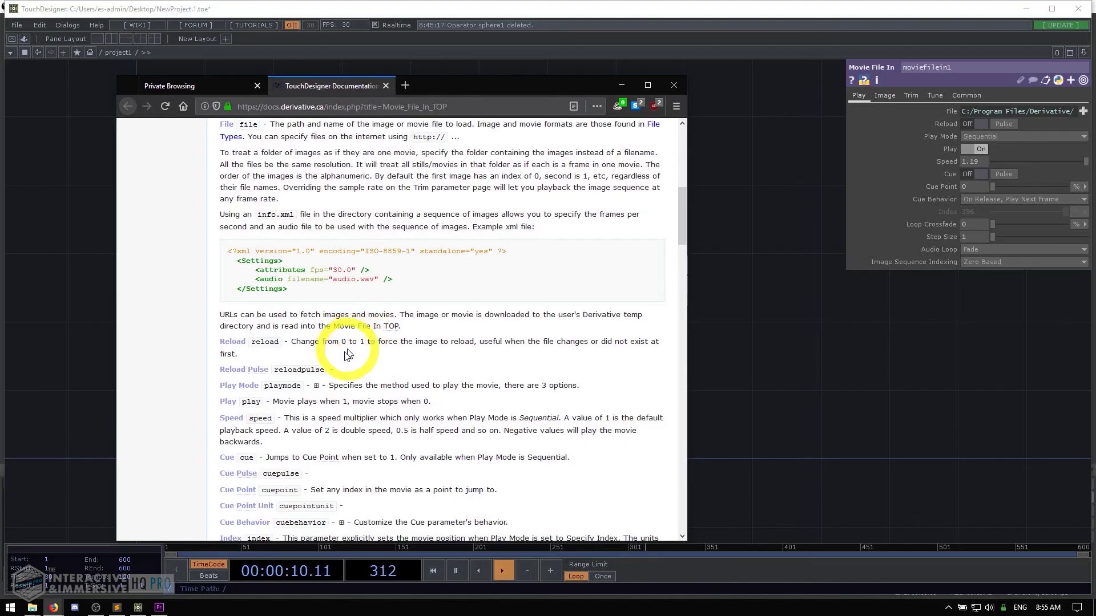
left_click(316, 386)
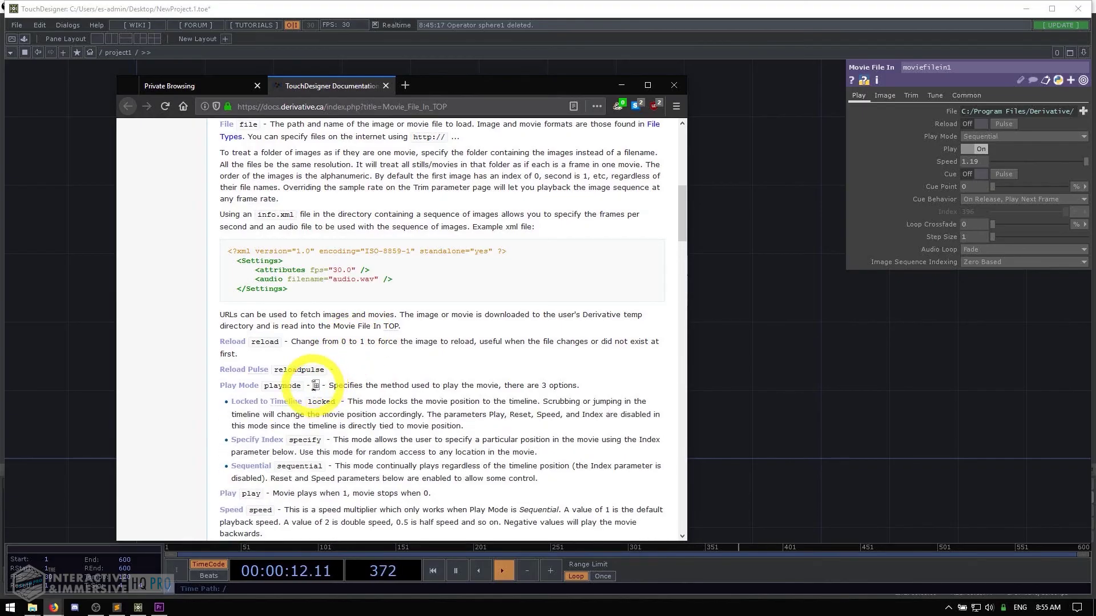
scroll(233, 335, "down", 1)
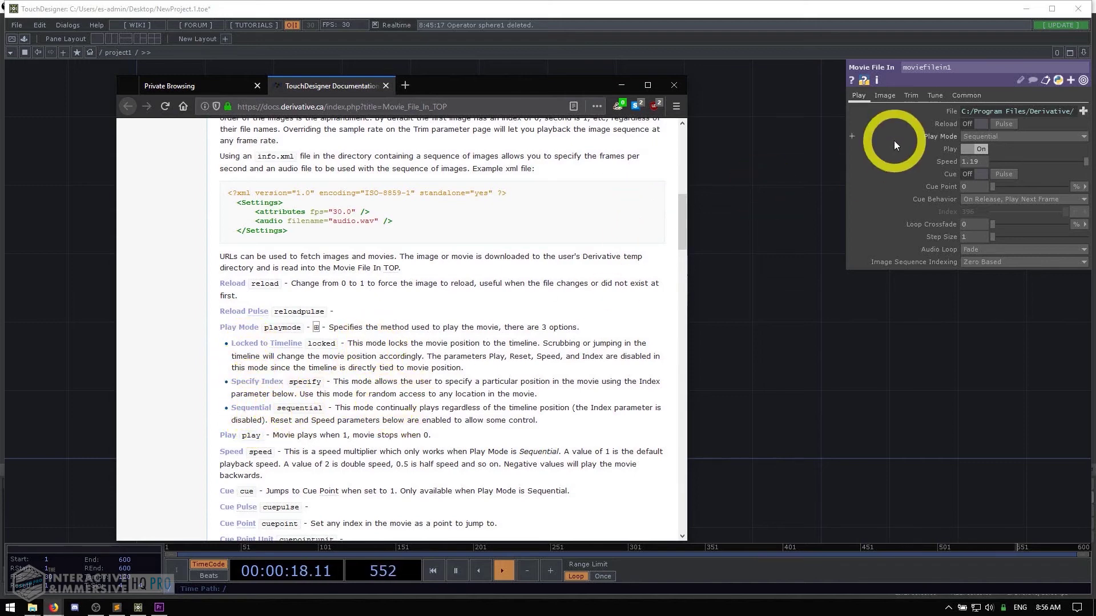
left_click(315, 330)
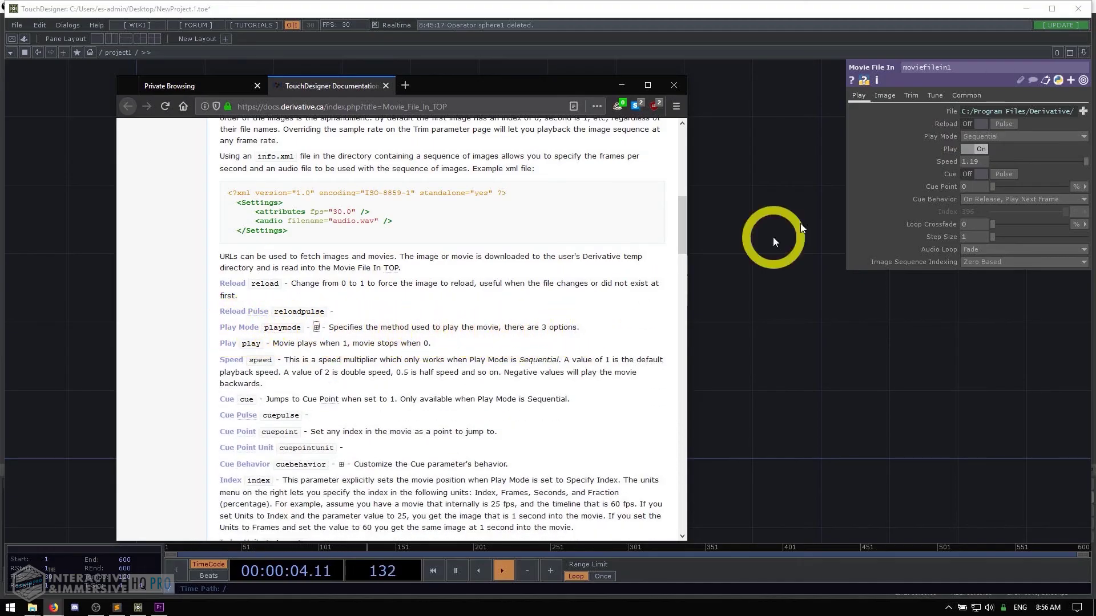
Switch to TouchDesigner and examine moviefilein1's Play Mode choices, keeping Sequential
left_click(985, 139)
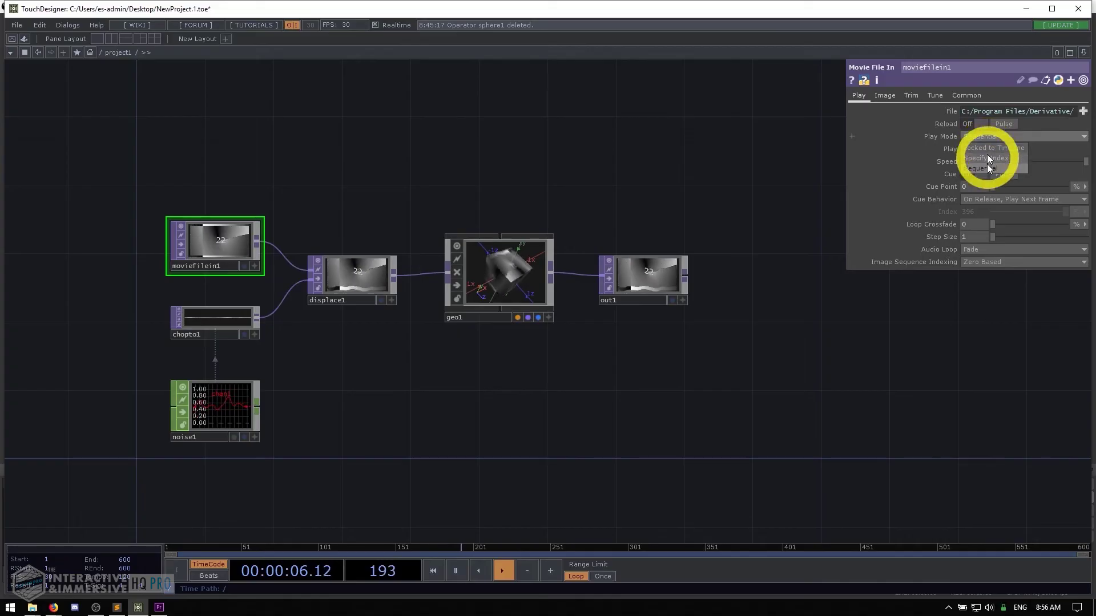
left_click(988, 135)
left_click(980, 168)
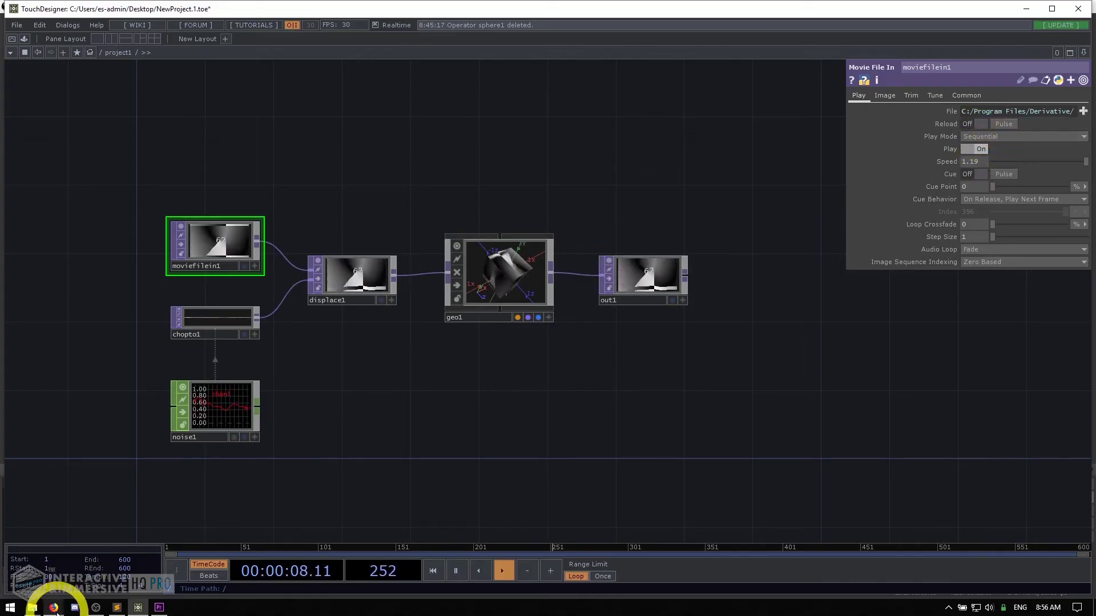
Switch back to the browser documentation, review the descriptions of the three Play Mode options, and collapse the list
mouse_move(54, 607)
left_click(116, 571)
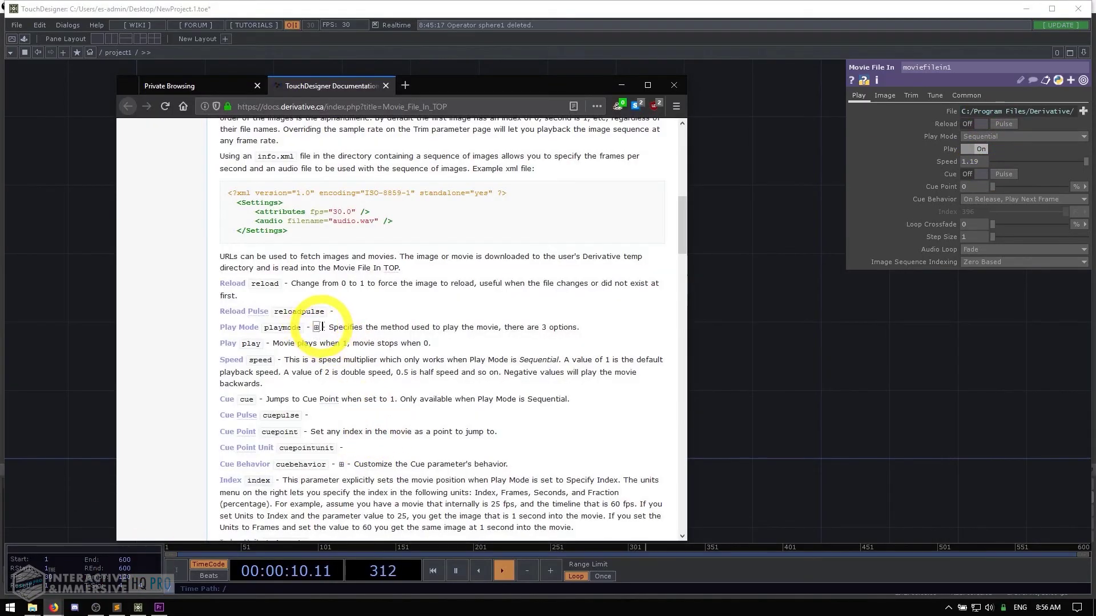
left_click(317, 328)
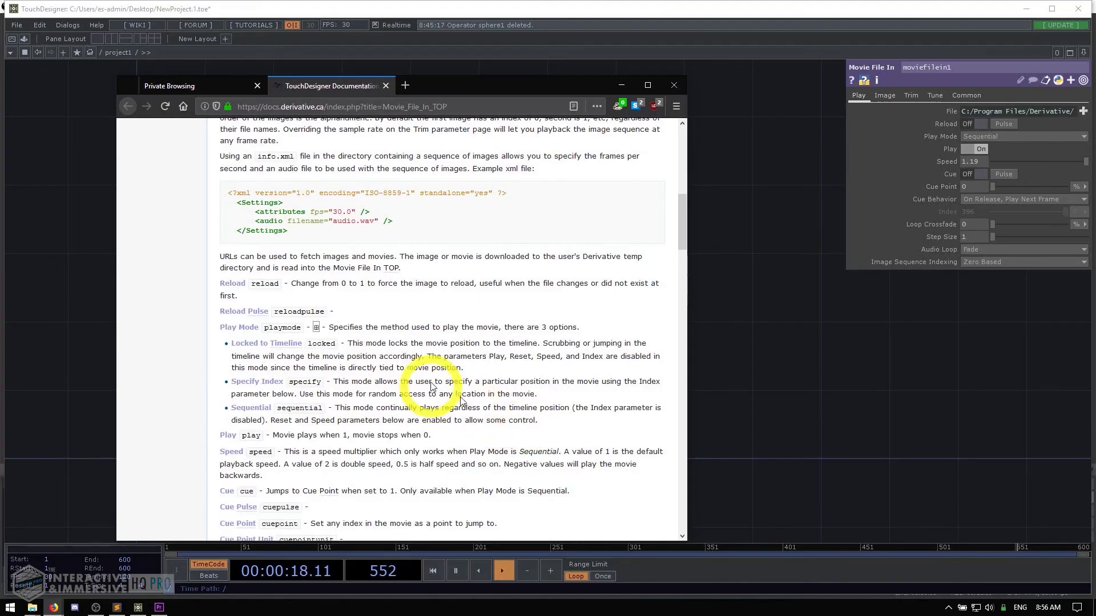
left_click(316, 327)
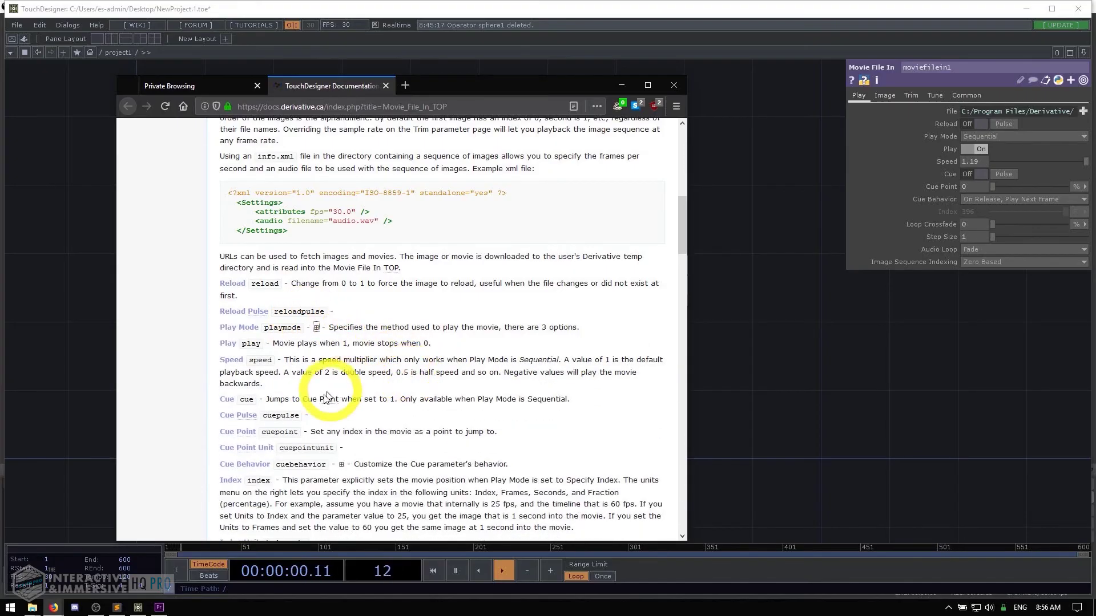
Expand the Cue Behavior entry in the documentation, read its option descriptions, and return to the start of the Play Page section
left_click(341, 465)
scroll(262, 460, "down", 3)
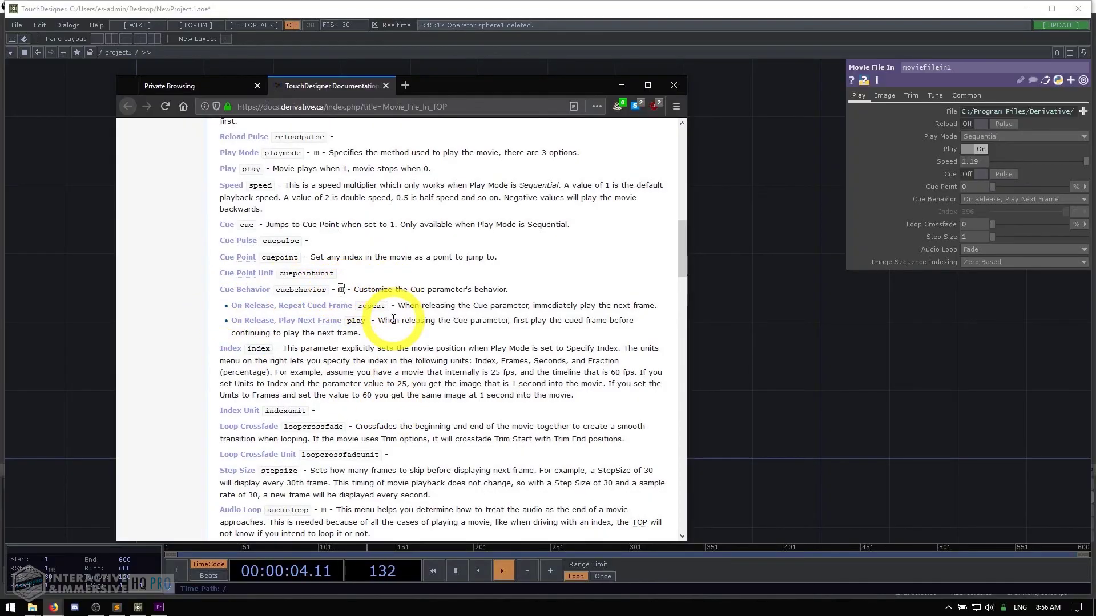
left_click(780, 336)
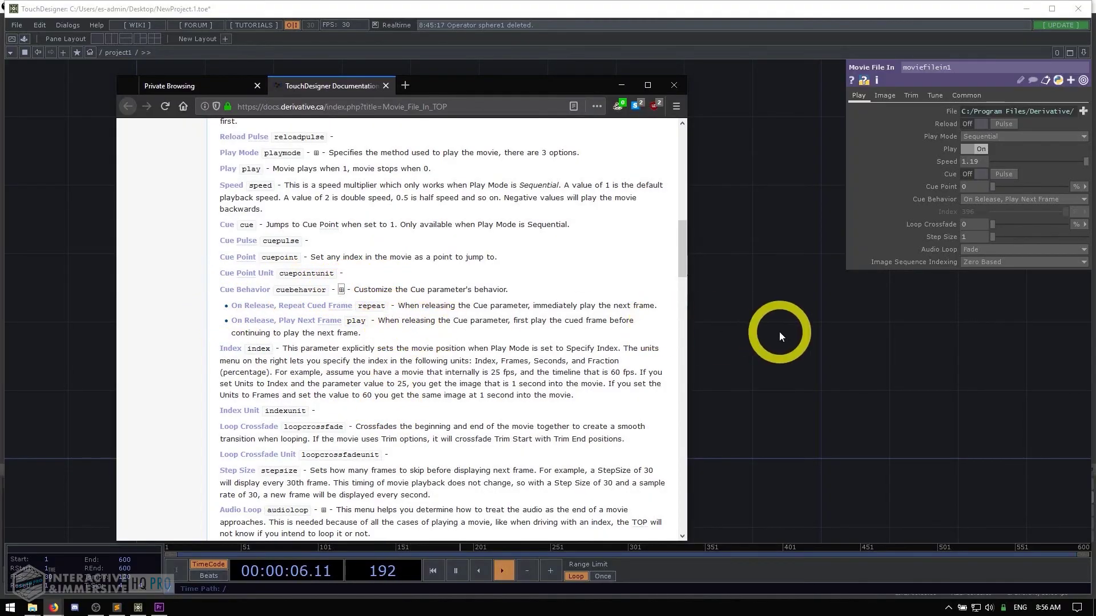
scroll(525, 338, "up", 15)
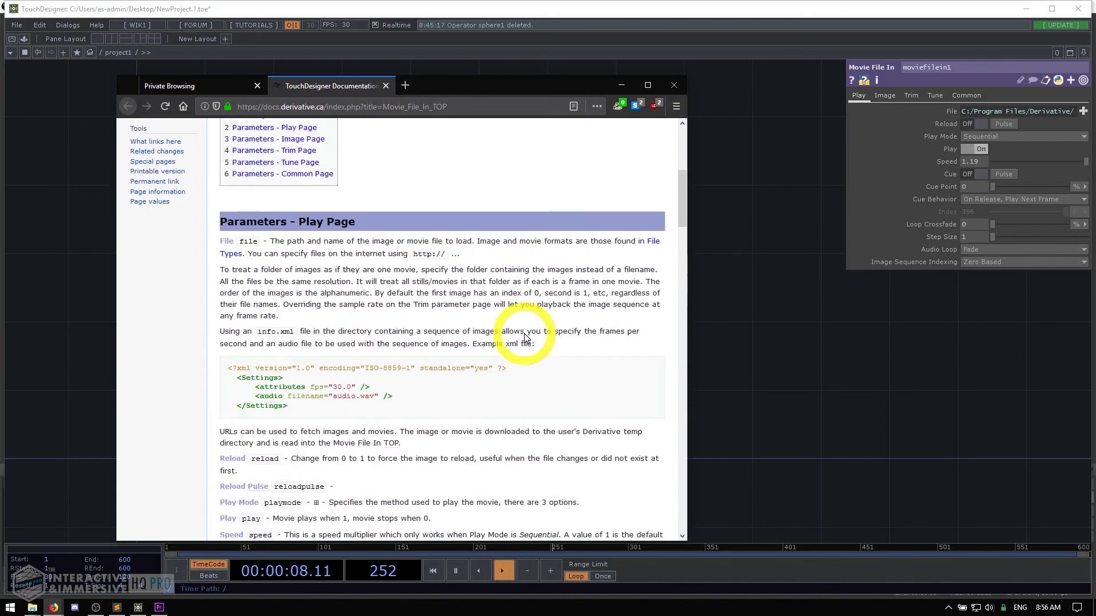
Switch to TouchDesigner, open the Operator Snippets window, and shift it slightly down over the network
left_click(774, 378)
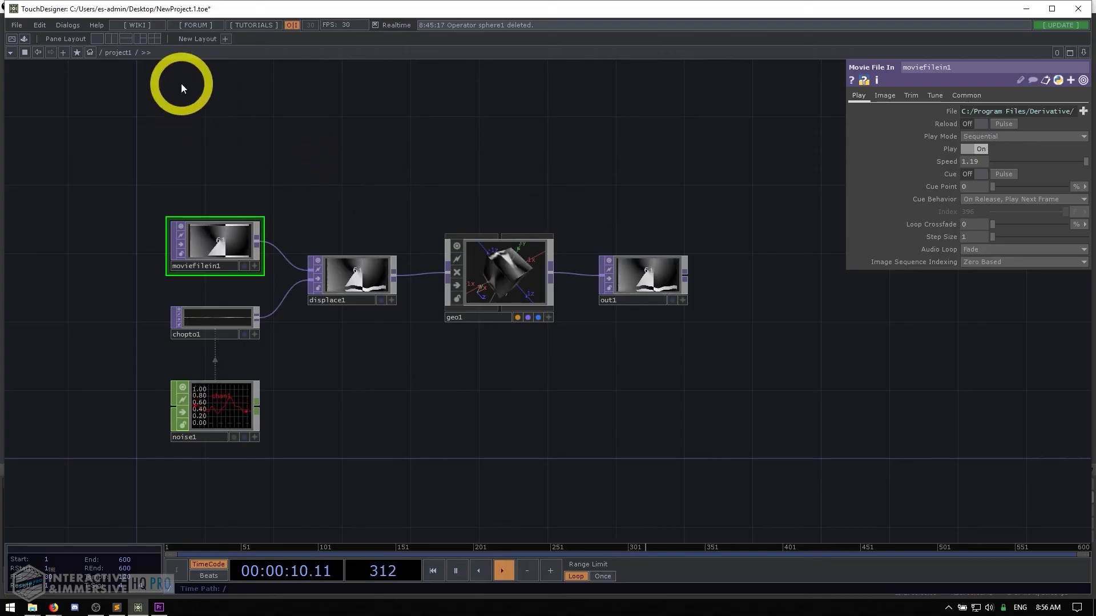
left_click(100, 26)
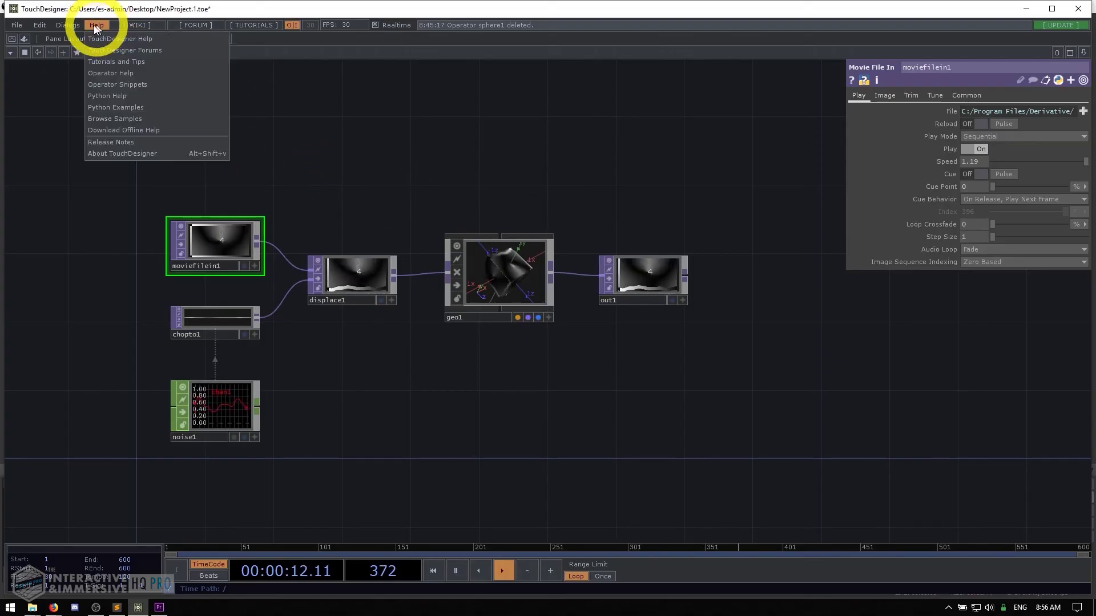
left_click(98, 85)
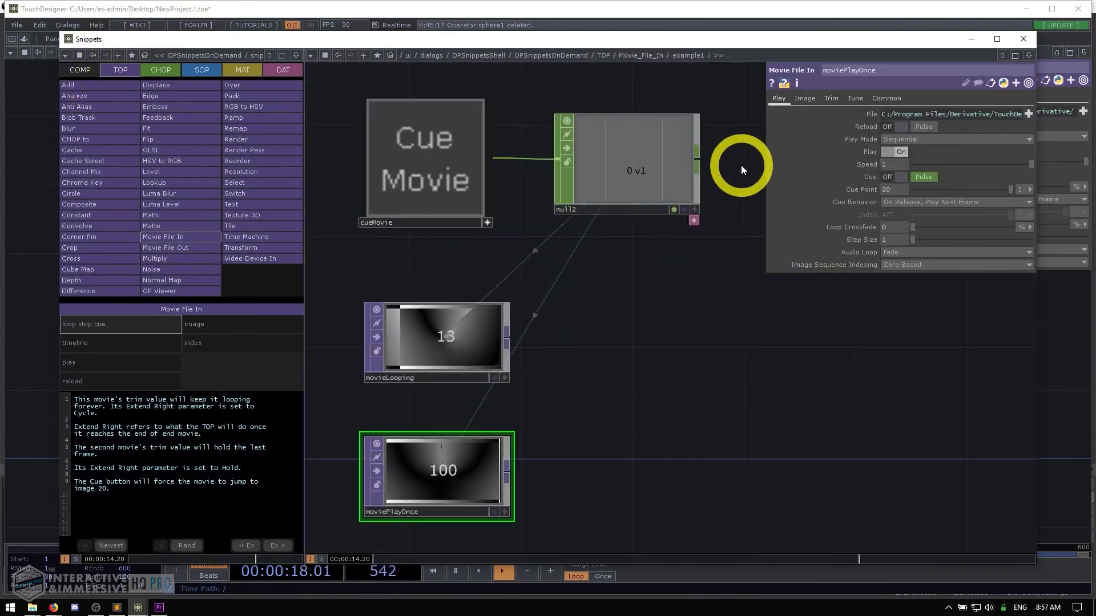
mouse_move(668, 46)
left_mouse_down()
mouse_move(738, 154)
mouse_move(669, 64)
left_mouse_up()
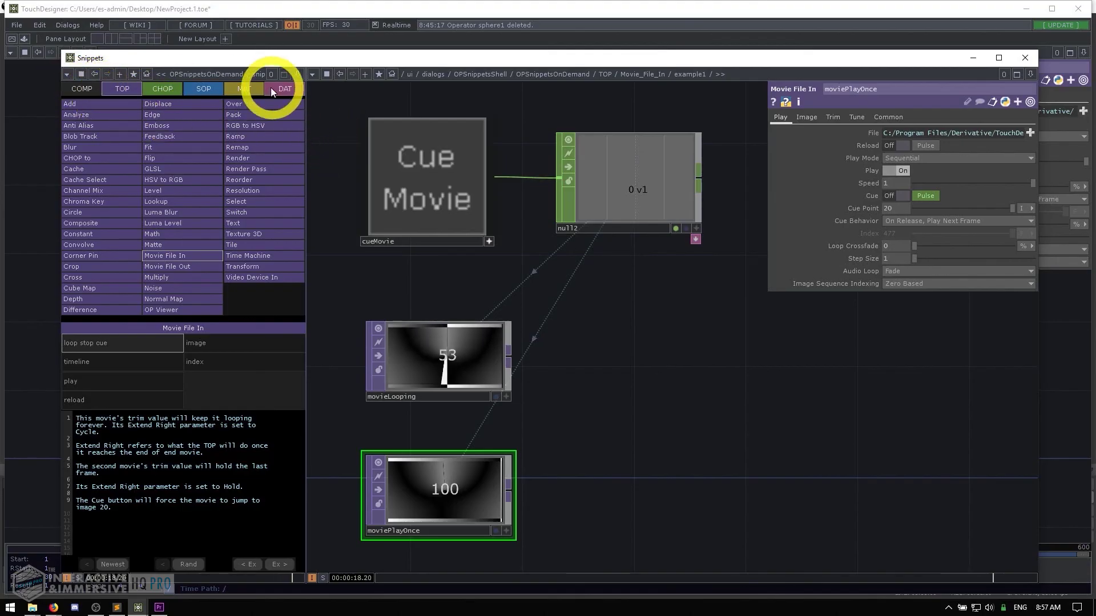
Browse the CHOP and SOP families of operator snippets, and return to the TOP family
left_click(124, 90)
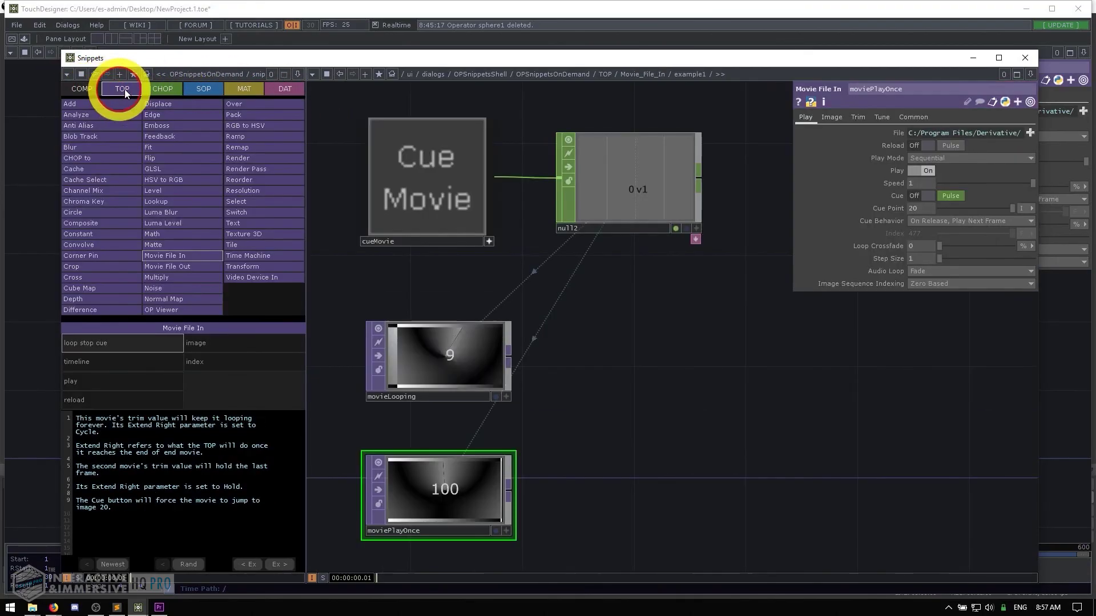
left_click(178, 90)
left_click(212, 88)
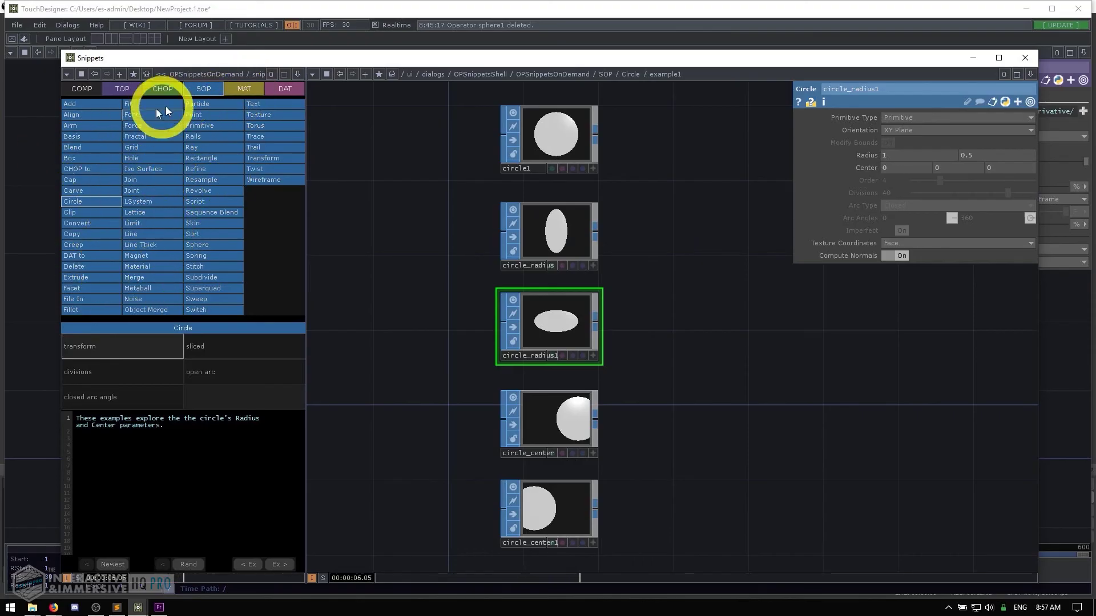
left_click(125, 89)
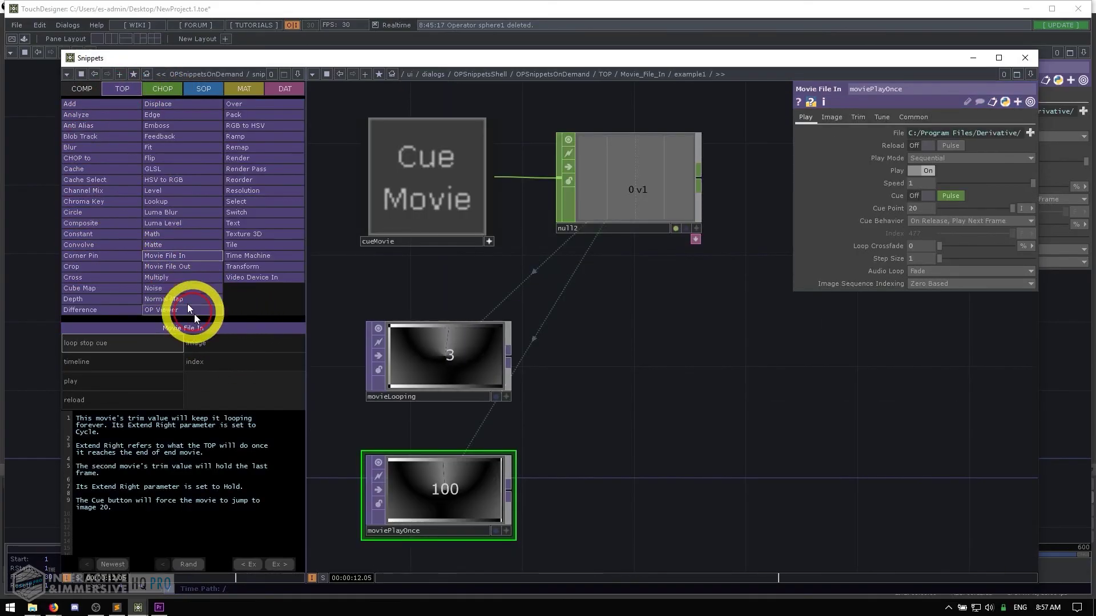
Look through the Movie File In snippet examples index, timeline, play and reload, and return to timeline to examine its network
left_click(206, 363)
left_click(160, 363)
left_click(139, 381)
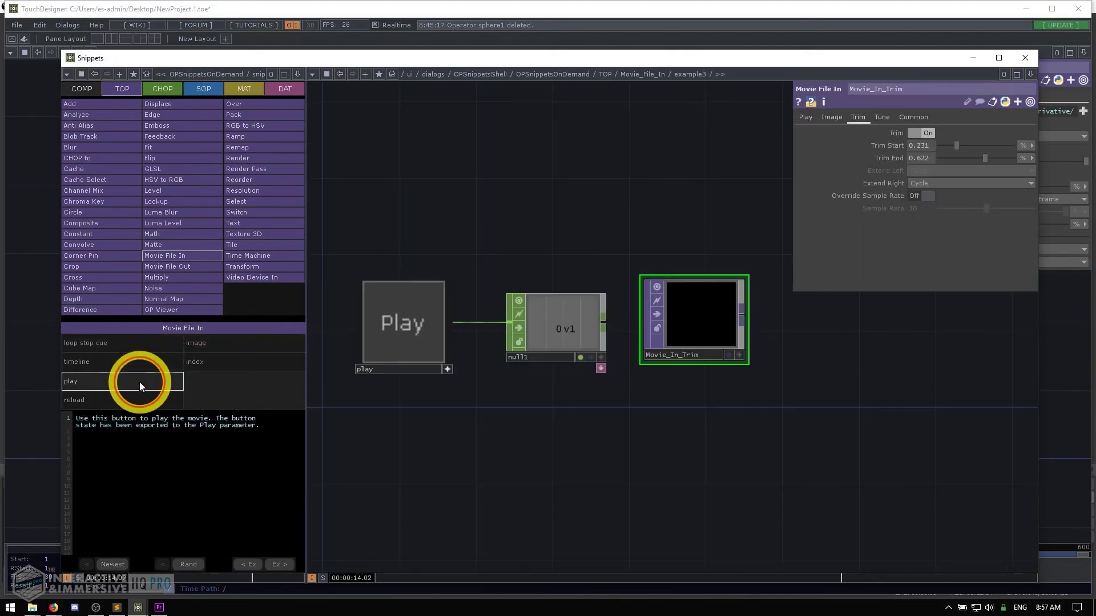
left_click(129, 402)
left_click(130, 360)
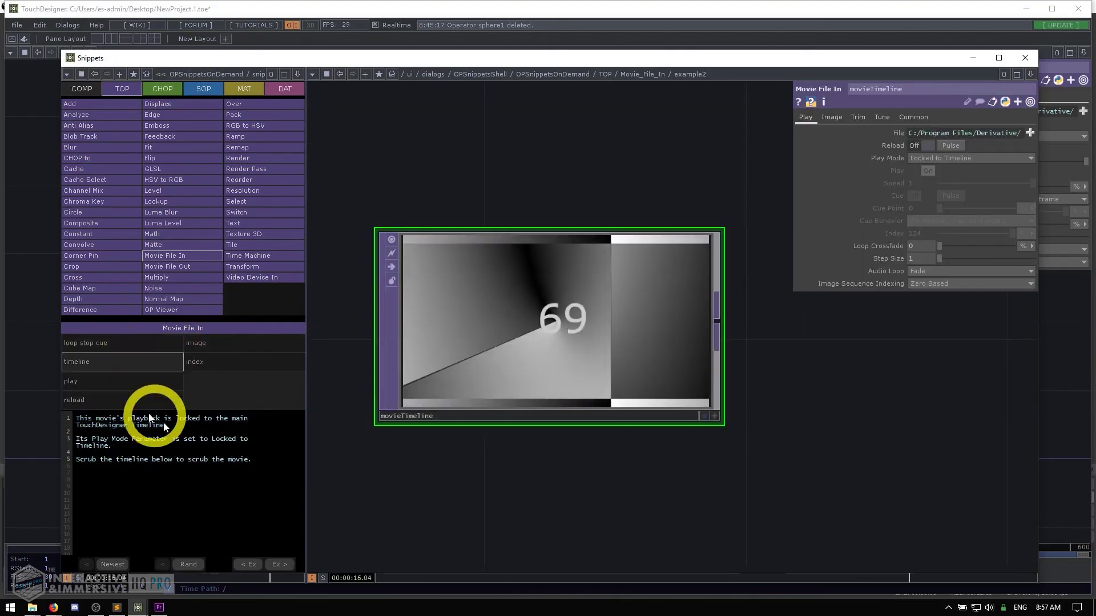
scroll(498, 465, "down", 3)
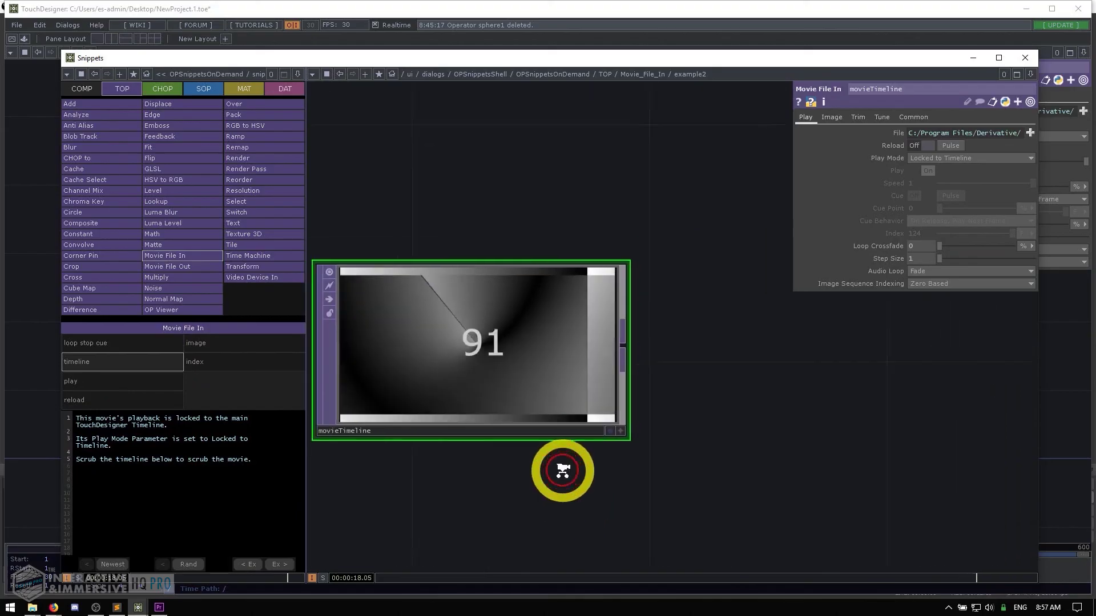
Open the loop stop cue example, try its Cue Movie button, and copy all four of its operators
left_click(94, 351)
scroll(468, 263, "down", 3)
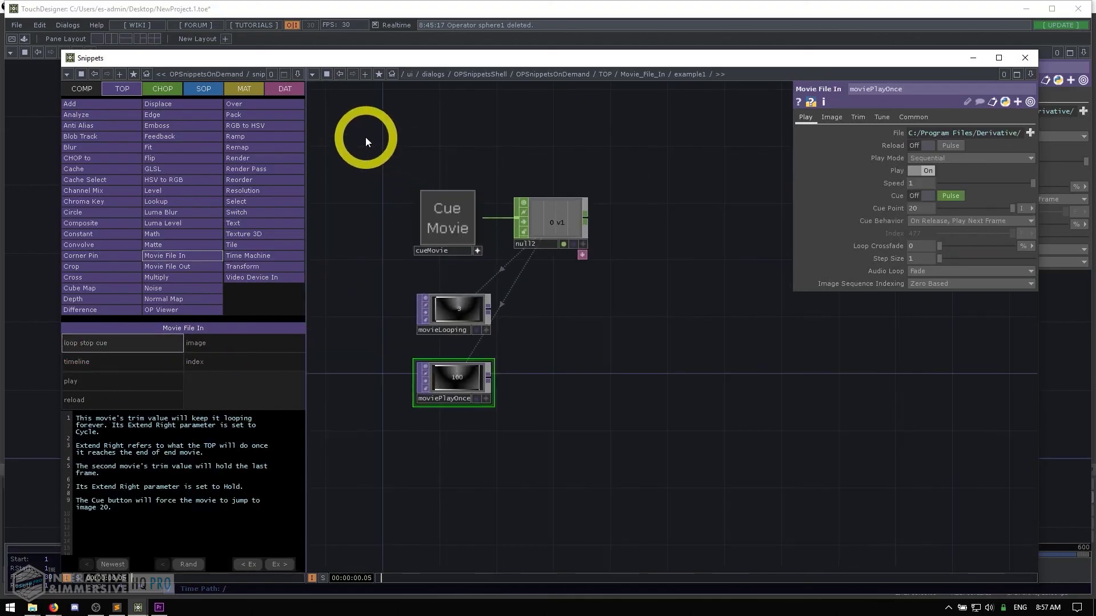
left_click_drag(364, 138, 691, 436)
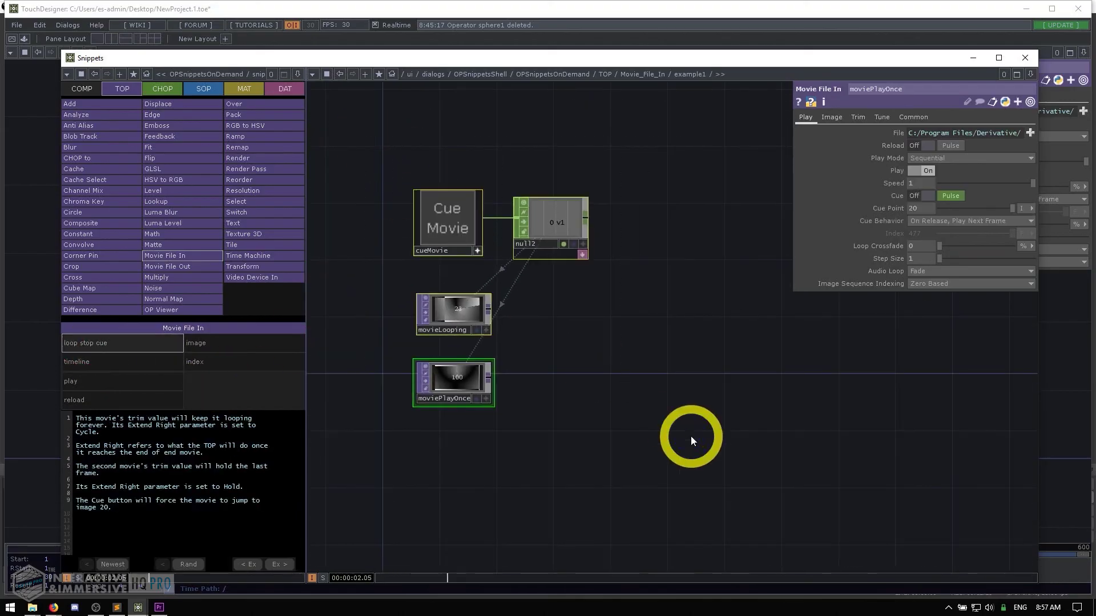
key("ctrl+c")
left_click(449, 221)
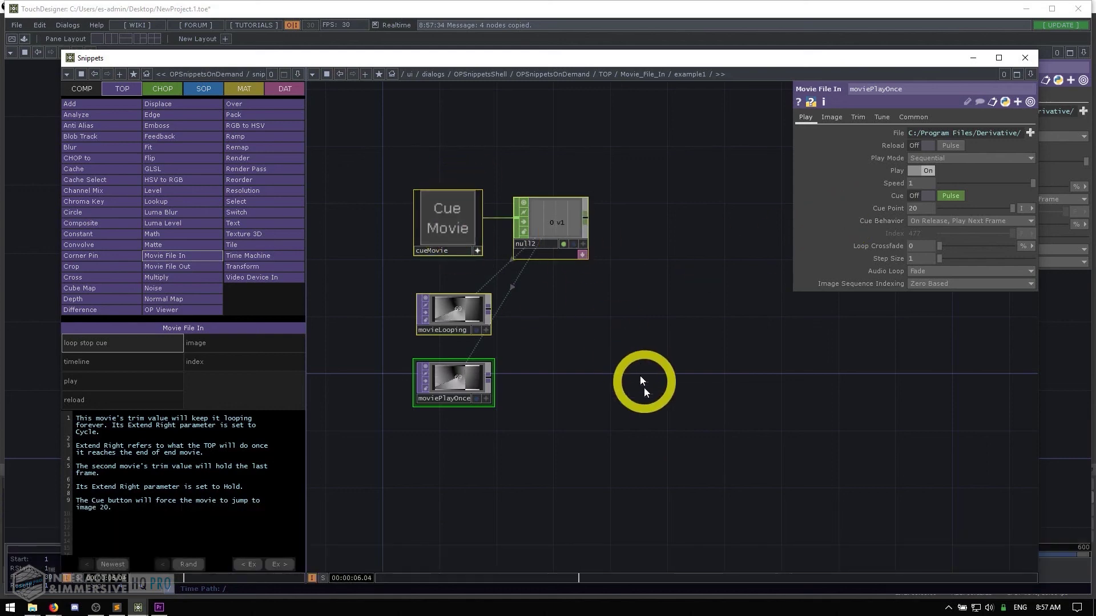
key("ctrl+c")
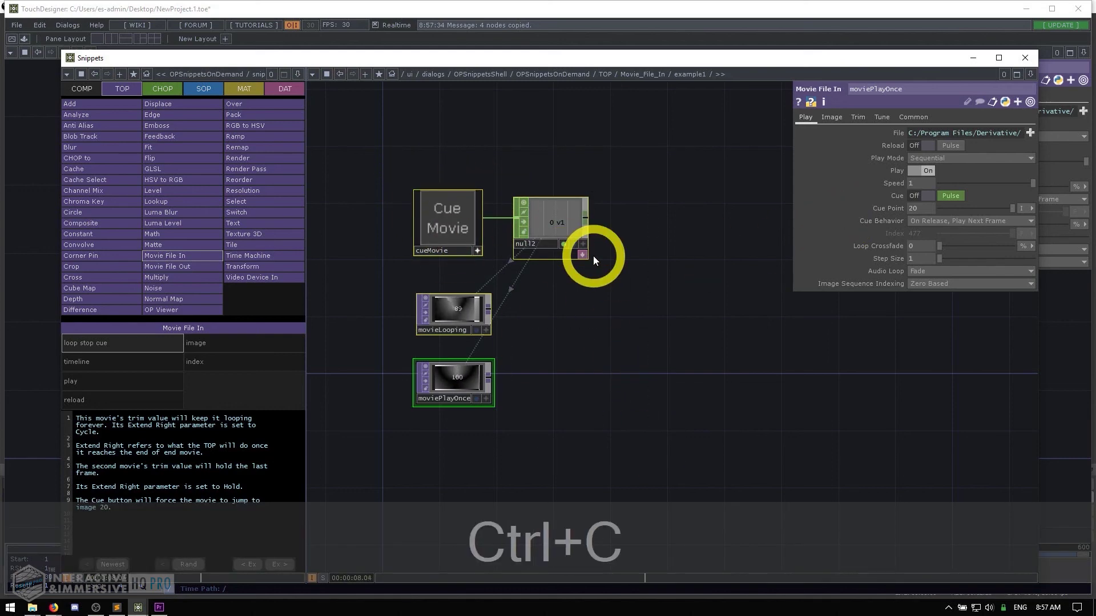
Close the Snippets window, paste the copied operators into project1 below the existing network, and try the cueMovie button
left_click(1024, 57)
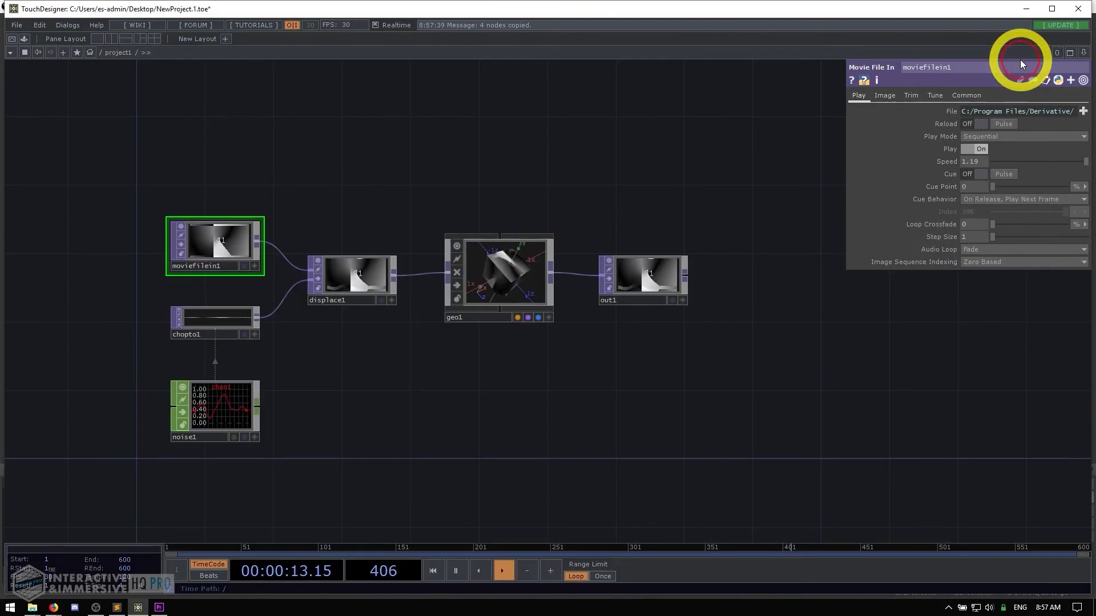
key("ctrl+v")
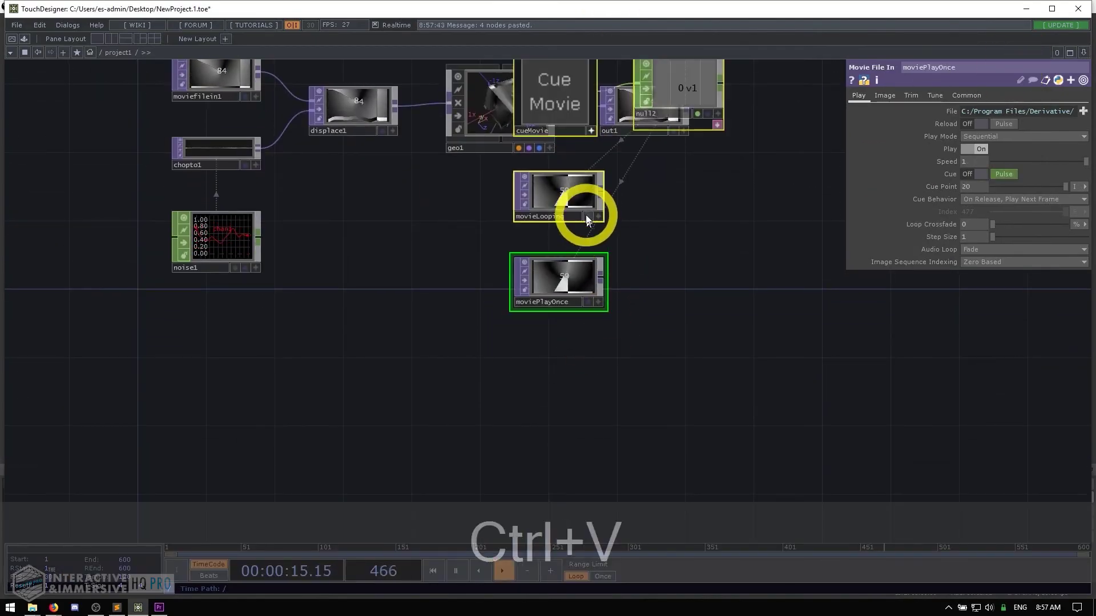
left_click_drag(582, 213, 531, 367)
left_click_drag(640, 251, 673, 306)
left_click(461, 300)
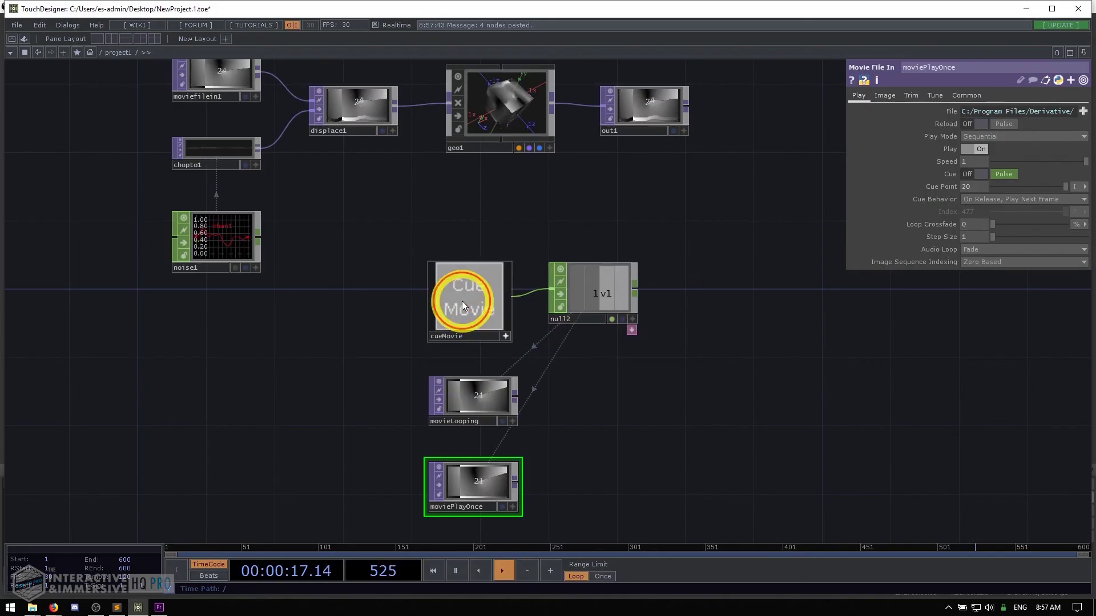